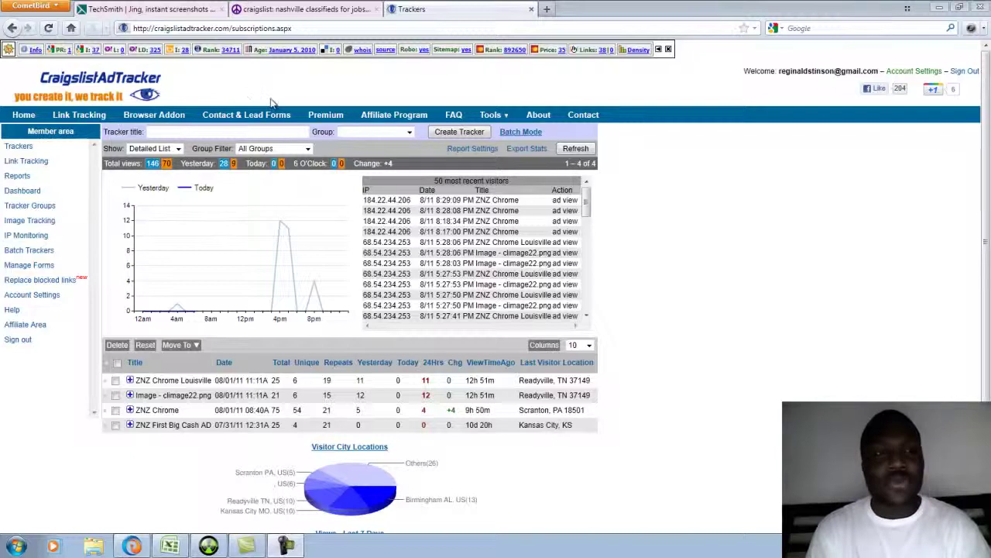
Step: Close the SEO statistics bar above the CraigslistAdTracker trackers dashboard
click(668, 49)
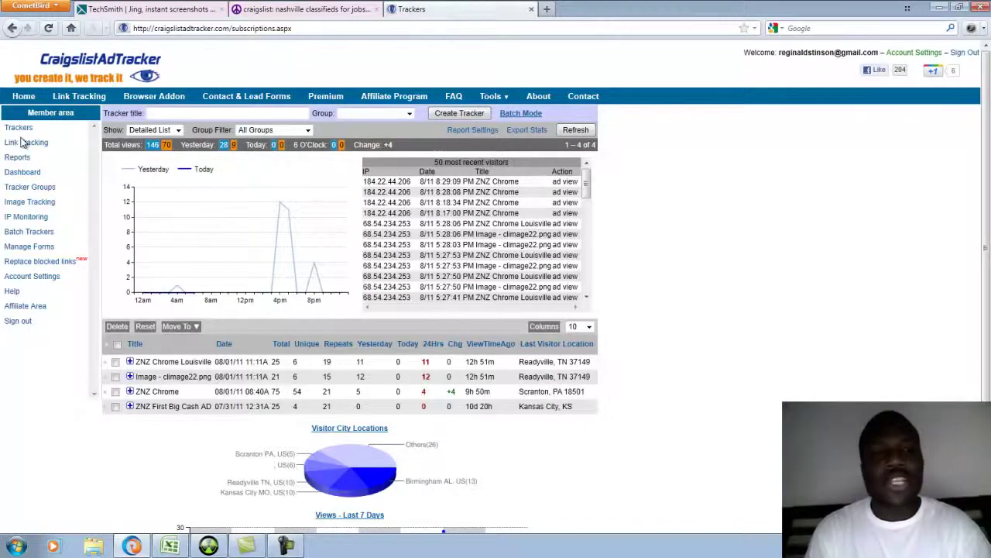
Step: Open Tools > Fancy Ad Titles and select the right-pointing triangle code &#9654;
click(496, 98)
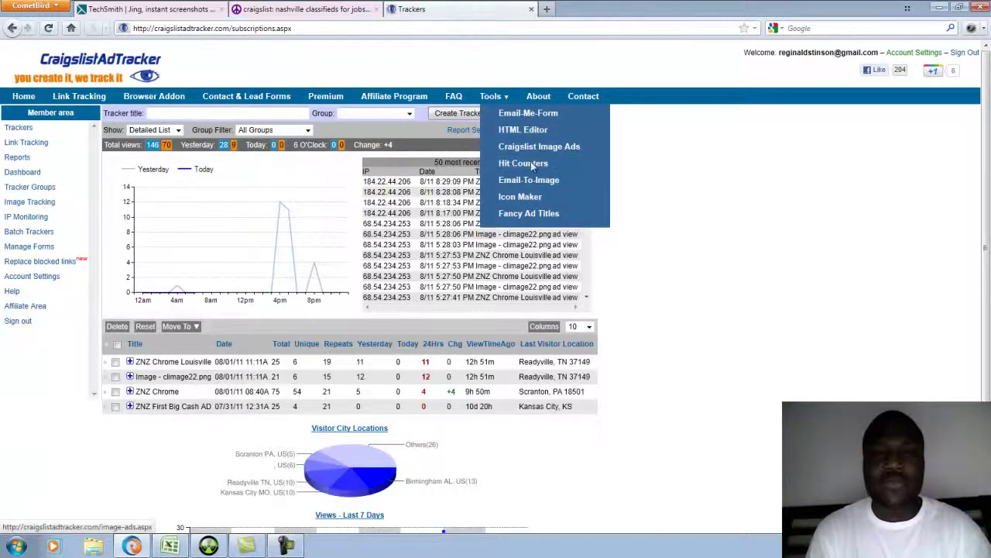
click(526, 214)
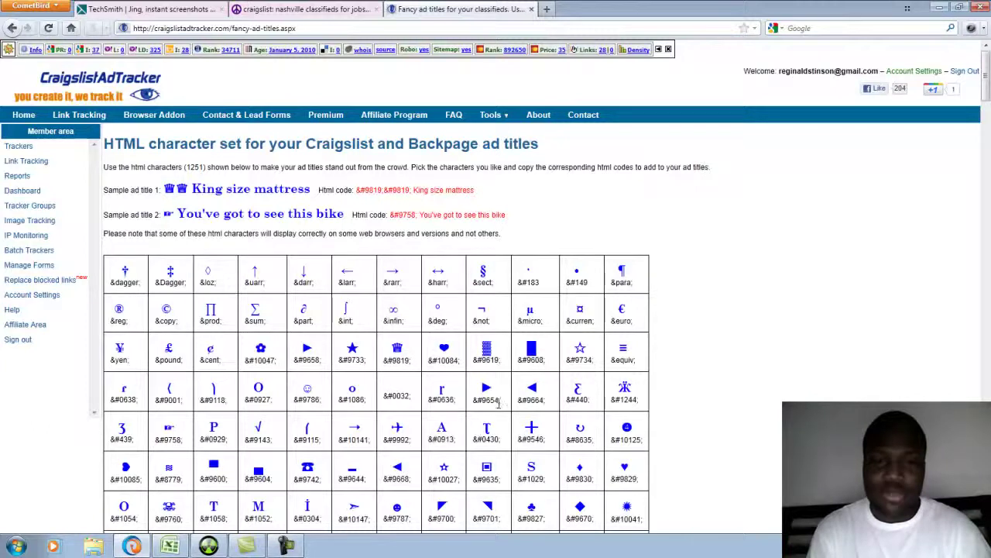
drag(501, 402, 478, 412)
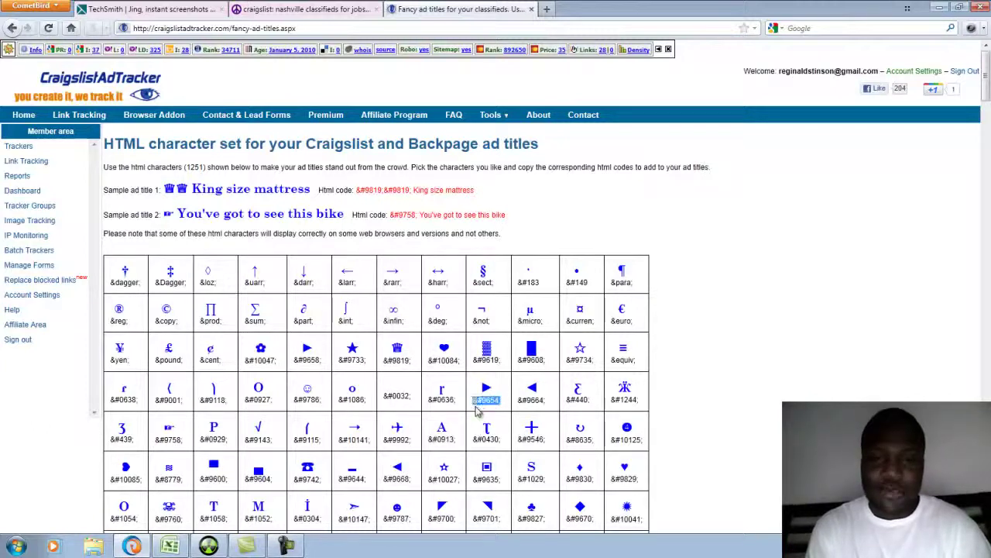
Step: On Craigslist Nashville, log in, choose job offered, and accept the posting guidelines
click(270, 6)
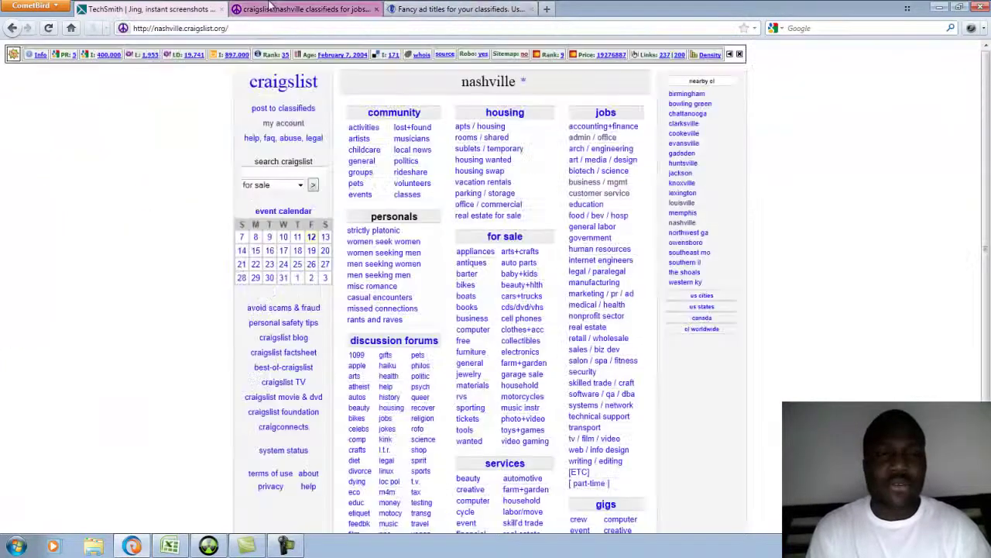
click(287, 111)
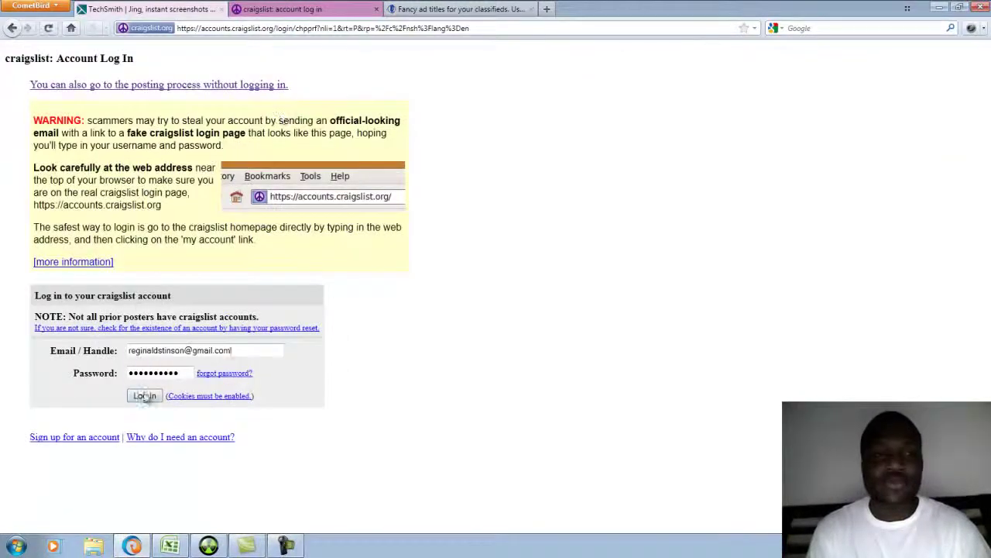
click(144, 396)
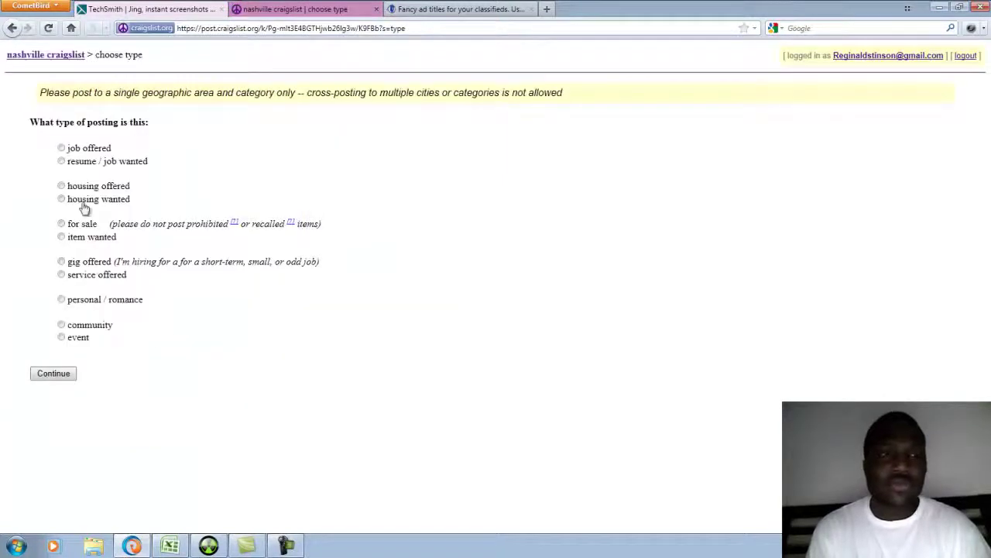
click(62, 148)
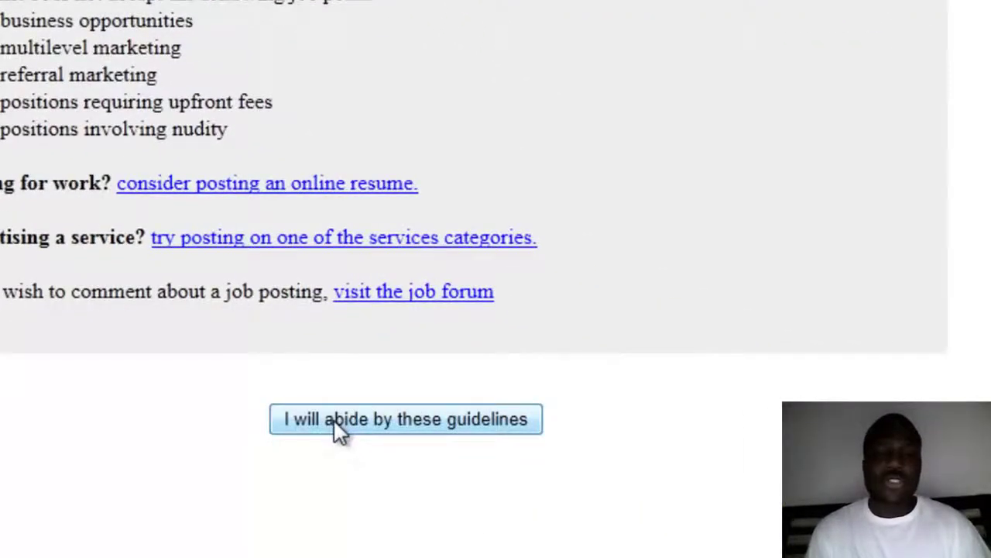
click(340, 425)
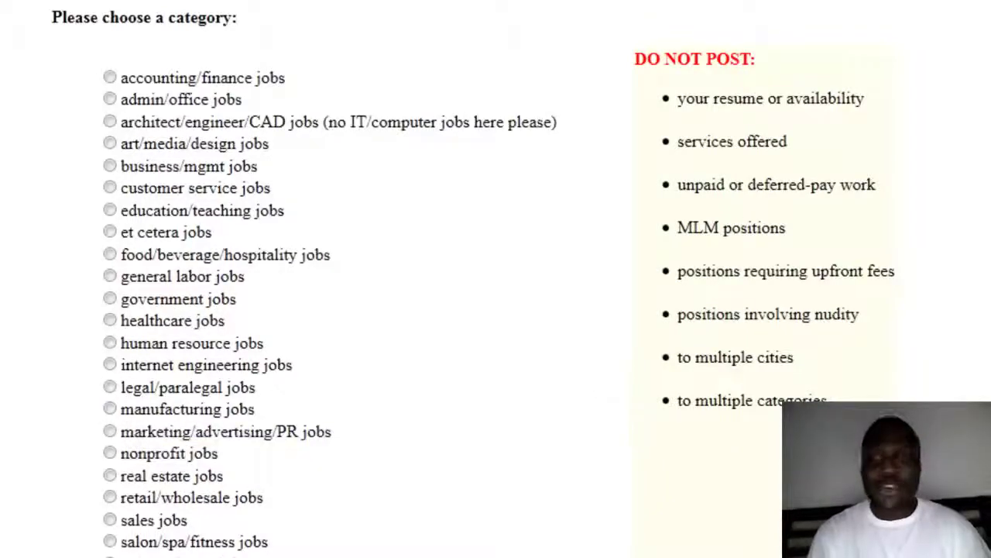
scroll(473, 284, down, 2)
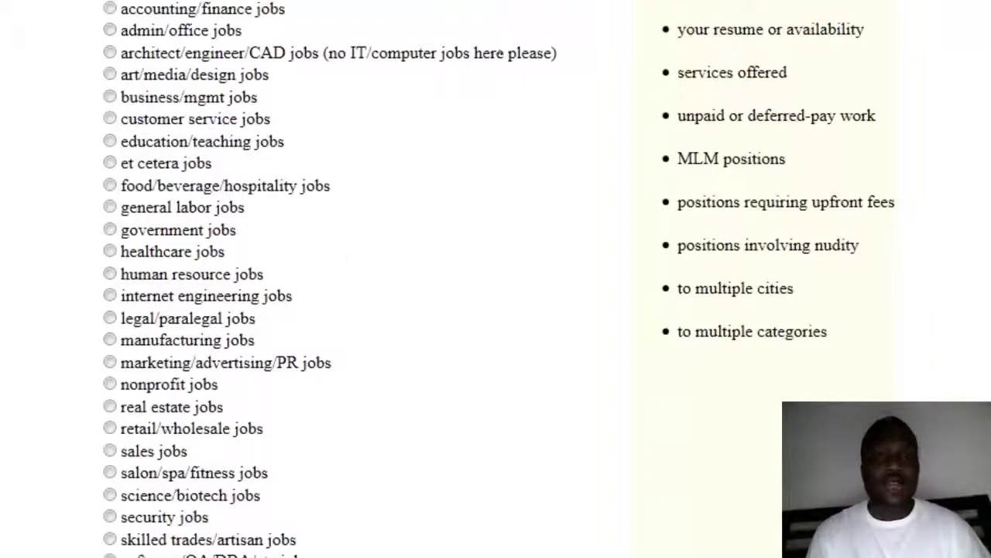
Step: Choose the sales jobs category and paste clipboard text into the posting title
click(109, 451)
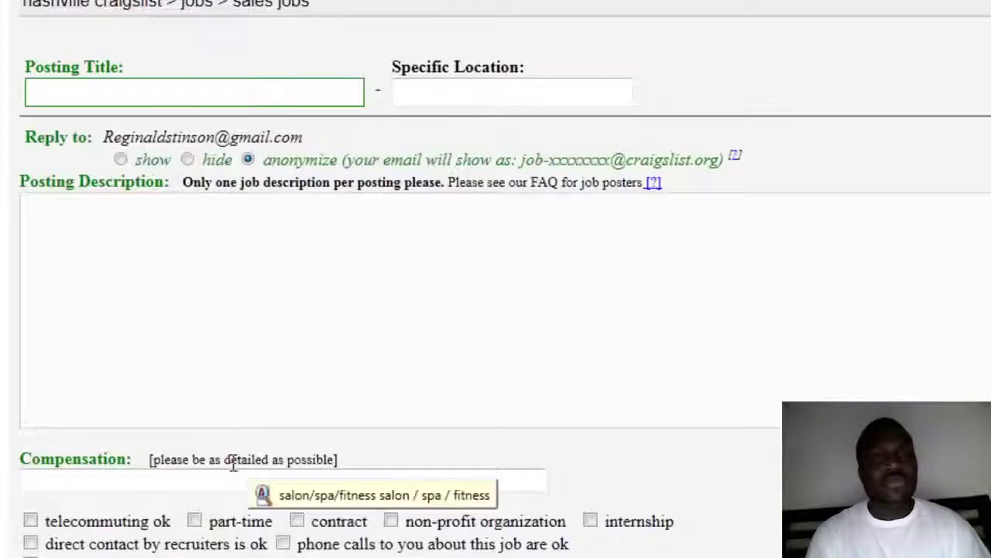
right_click(130, 93)
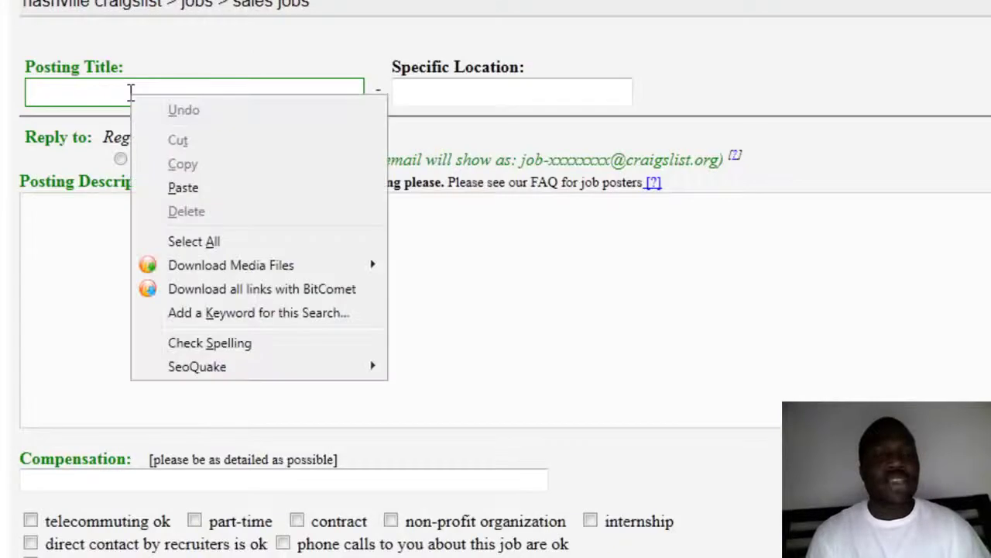
click(197, 188)
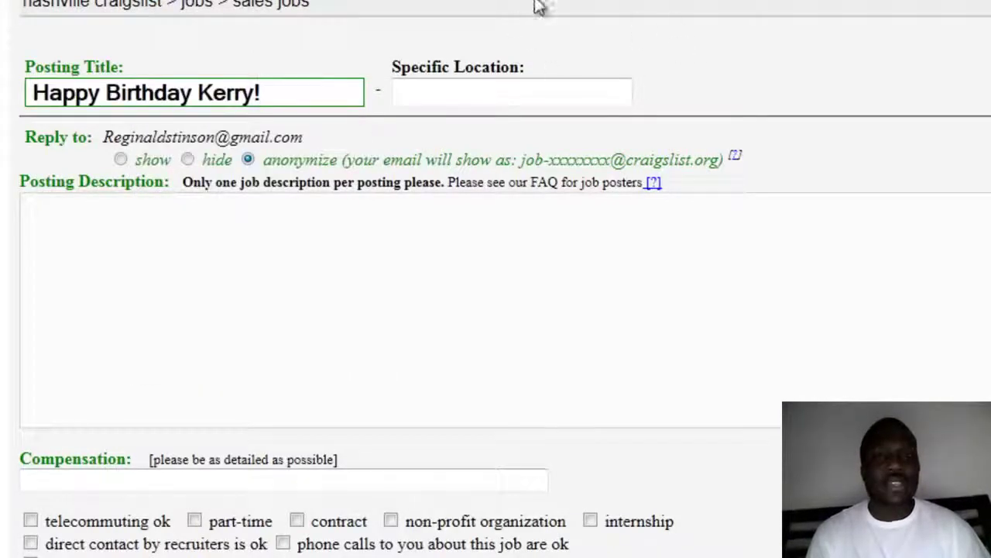
Step: Copy &#9654; from the character page and paste it over the existing posting title
key(ctrl+Tab)
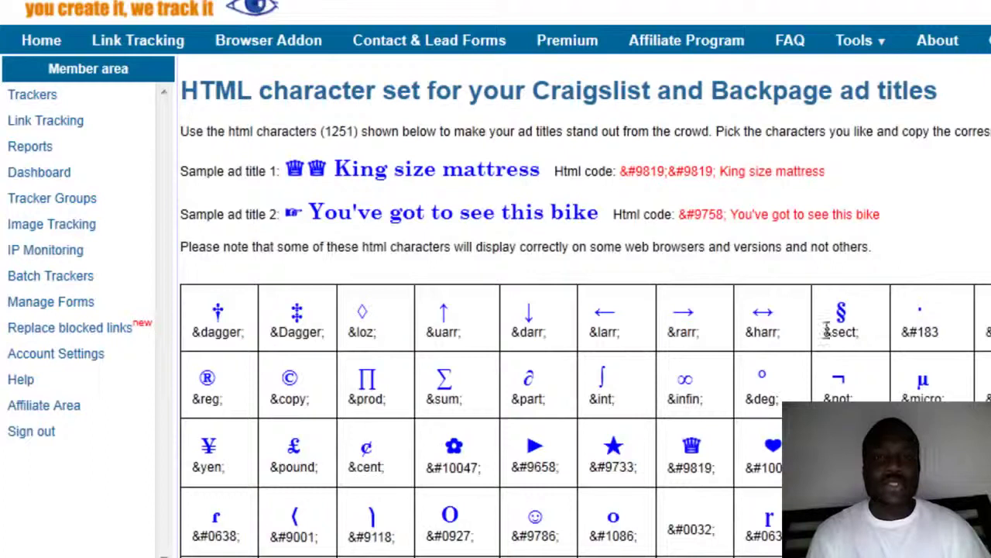
double_click(843, 535)
right_click(845, 540)
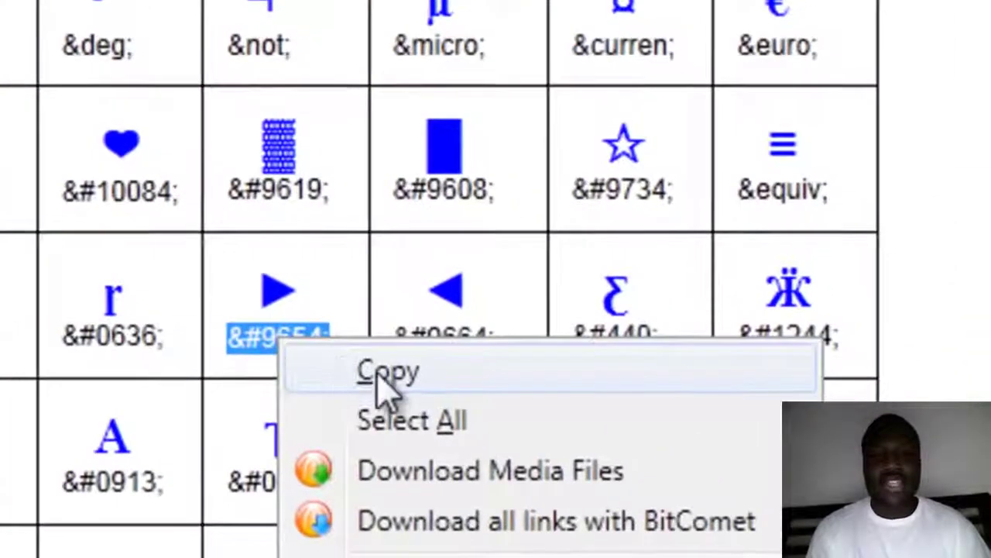
click(379, 373)
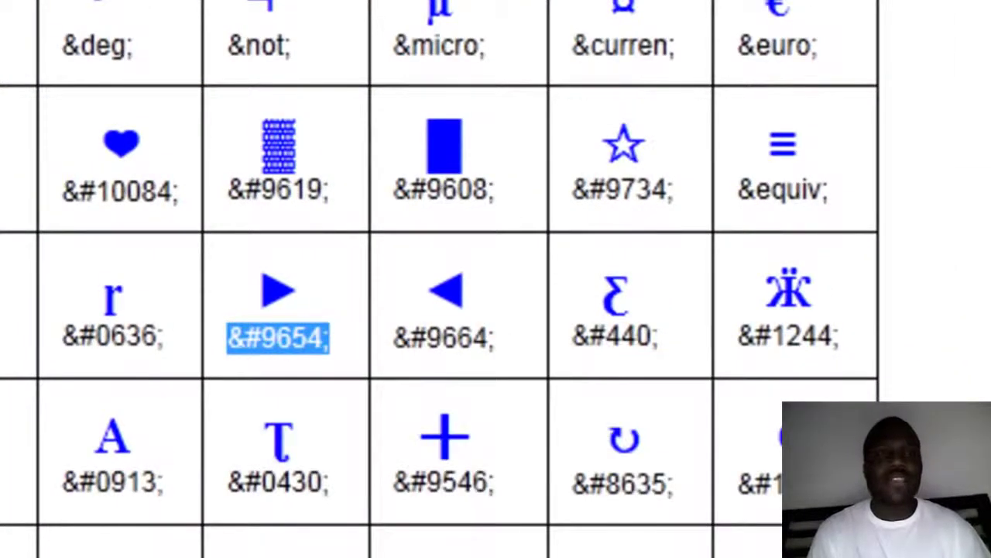
key(ctrl+Tab)
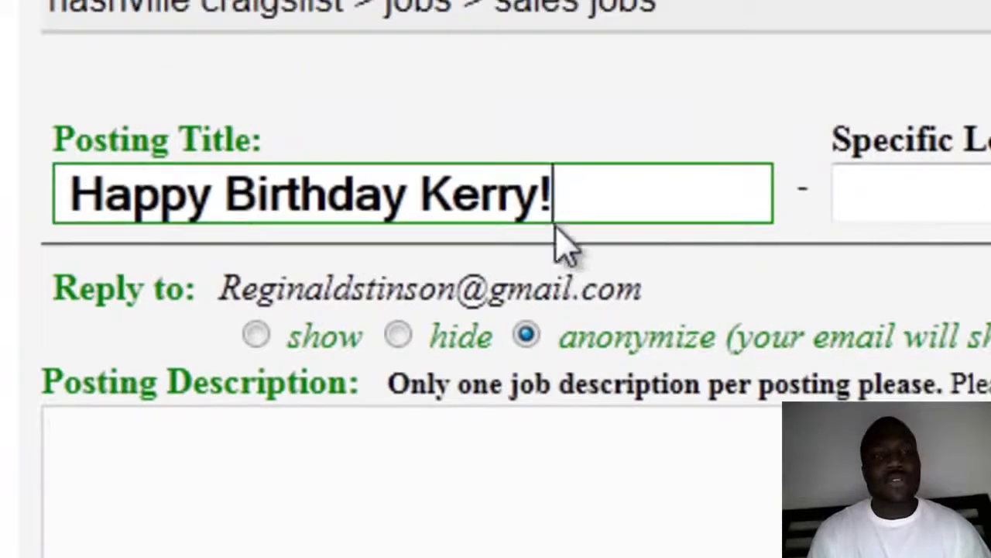
click(567, 203)
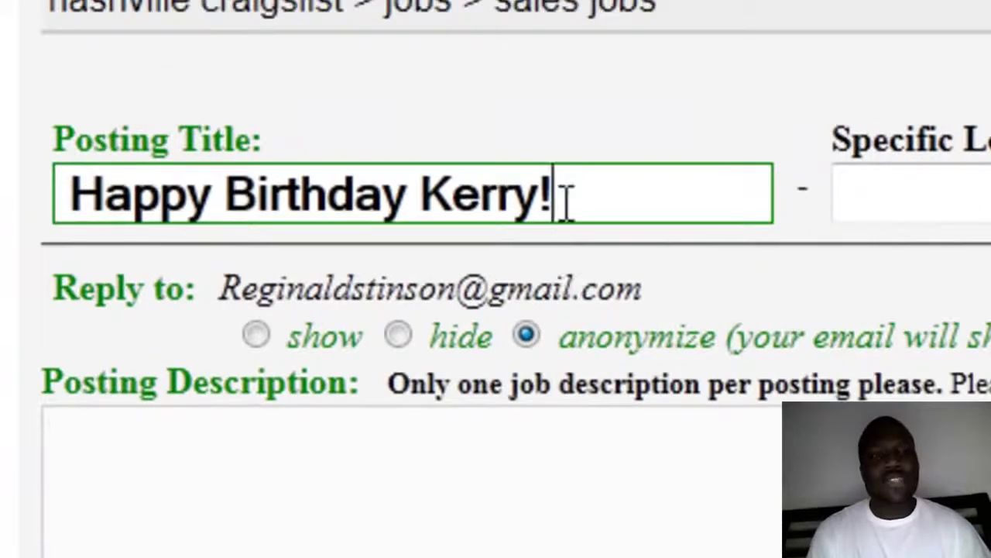
drag(567, 203, 73, 146)
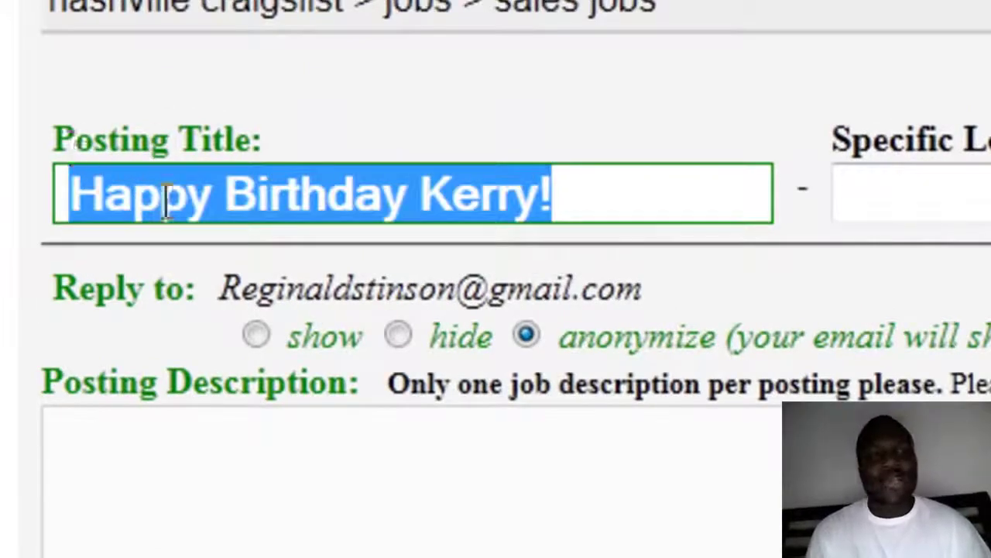
right_click(164, 209)
click(323, 415)
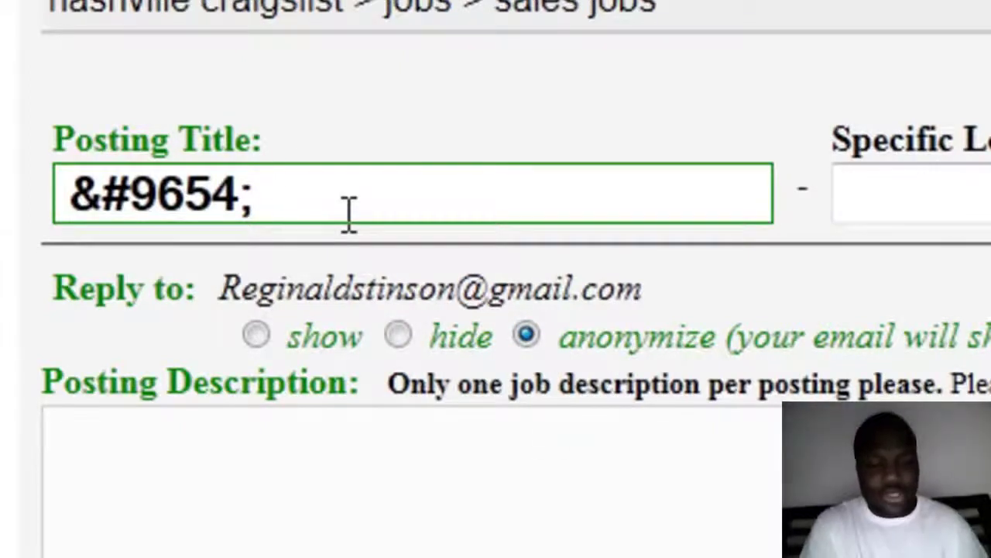
Step: Complete the title as '&#9654; Sales Pros (100K Potential)', fixing the Potential typo
text(Sales Pros)
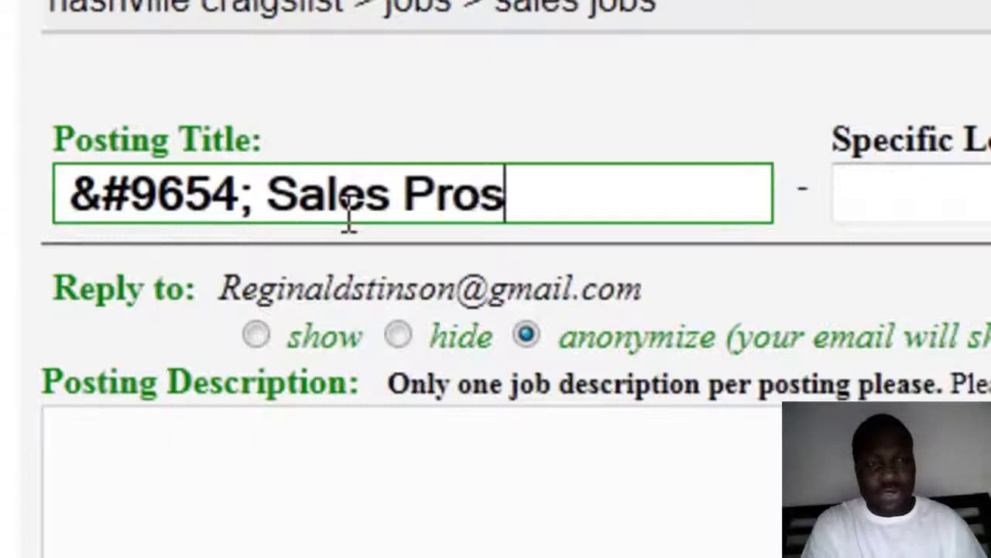
text( (1)
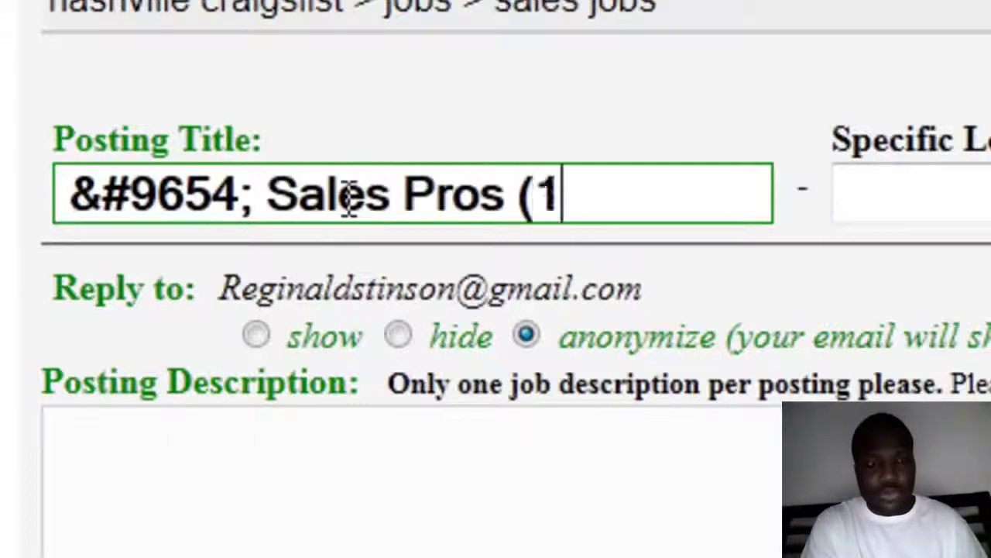
text(00K Potetnail)
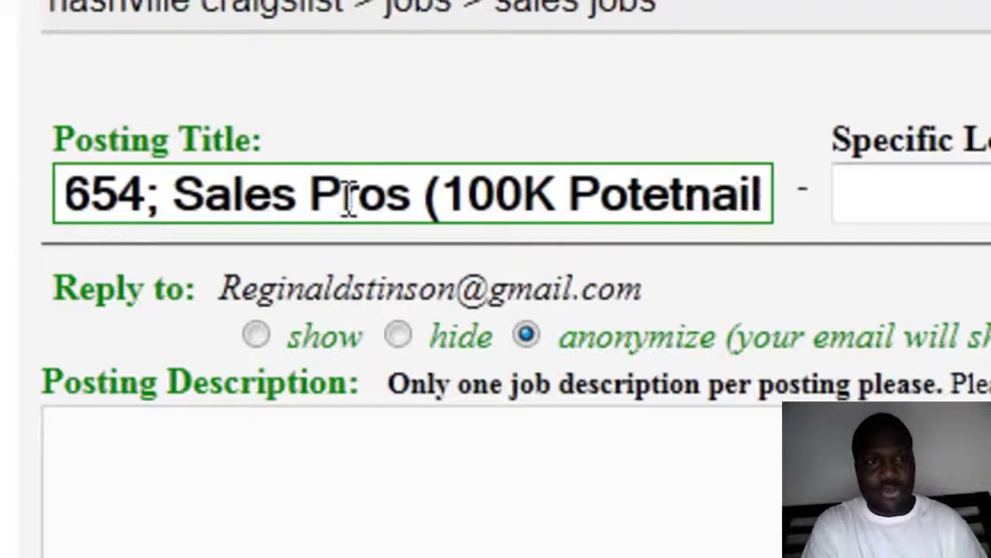
key(BackSpace)
key(BackSpace)
key(BackSpace)
key(BackSpace)
key(BackSpace)
text(ntial)
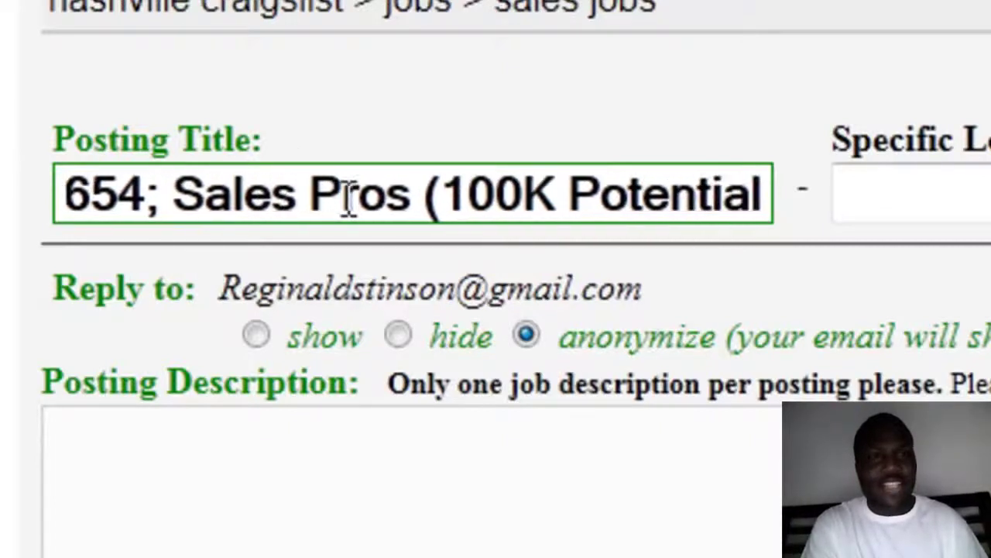
text())
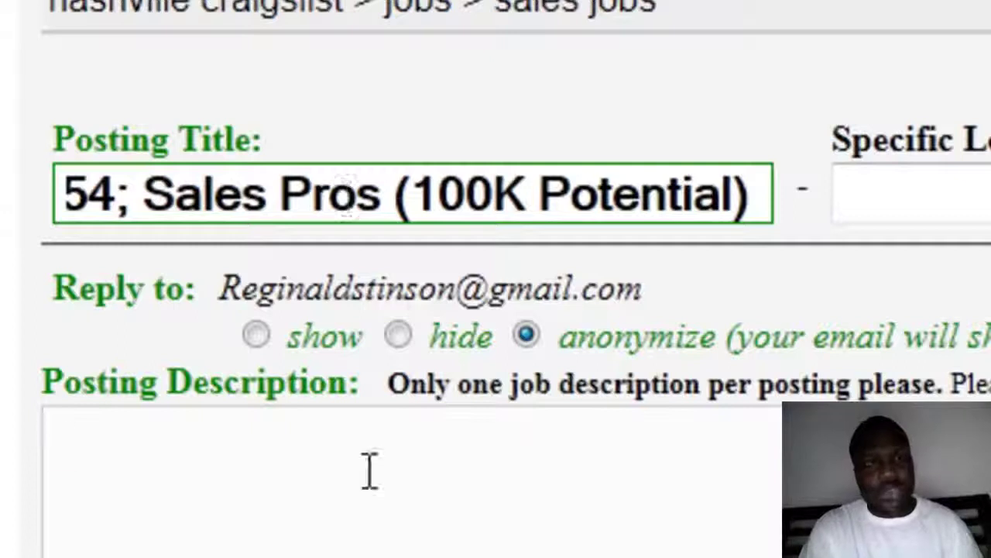
Step: Enter Nashville as the specific location, click the description box, and open the Start menu
click(945, 195)
text(Nashvi)
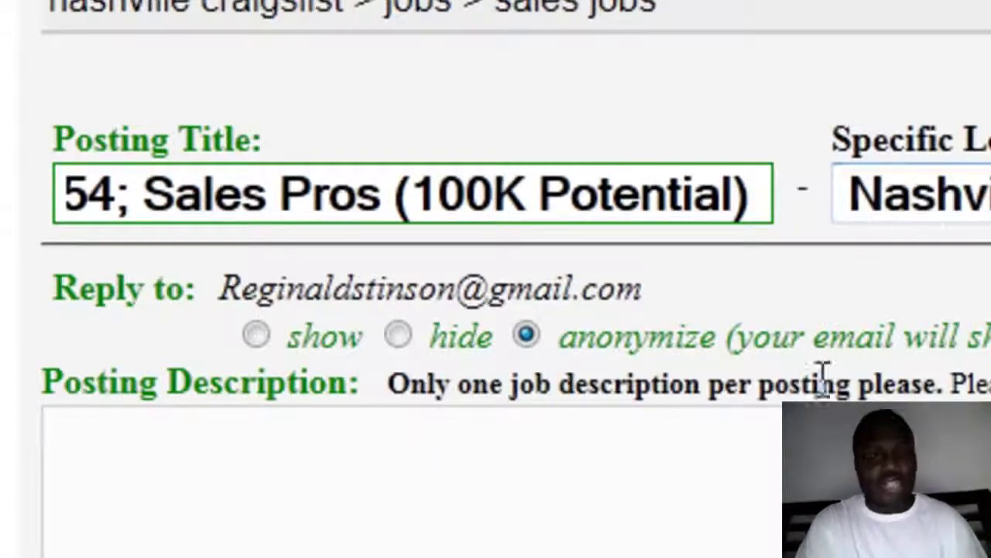
click(813, 450)
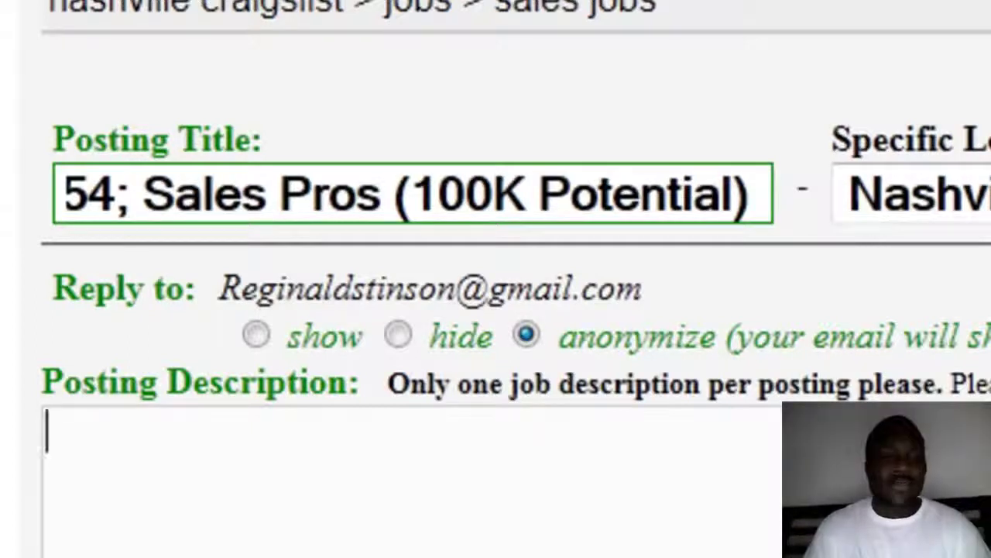
key(super)
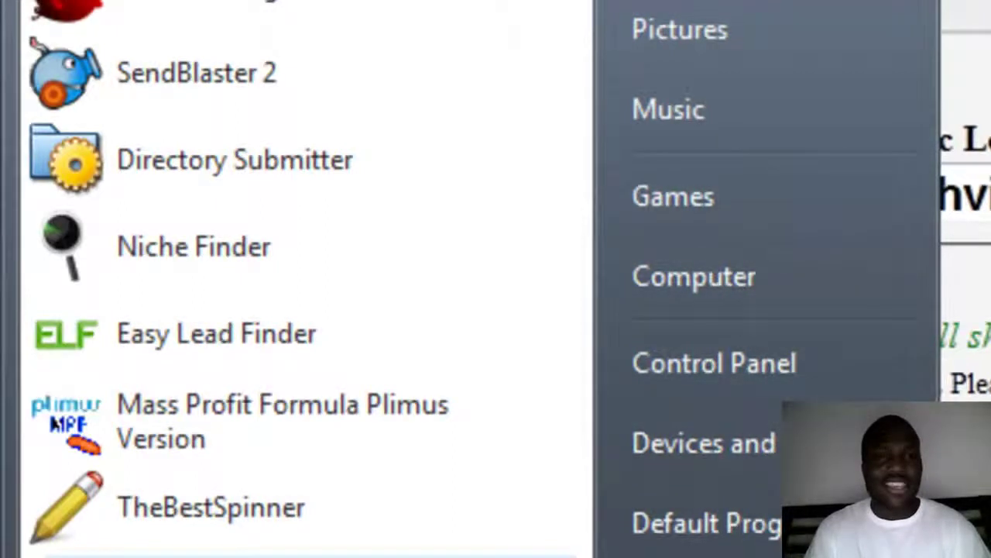
Step: Open CL Image ADS.pptx from the home folder in PowerPoint
click(767, 4)
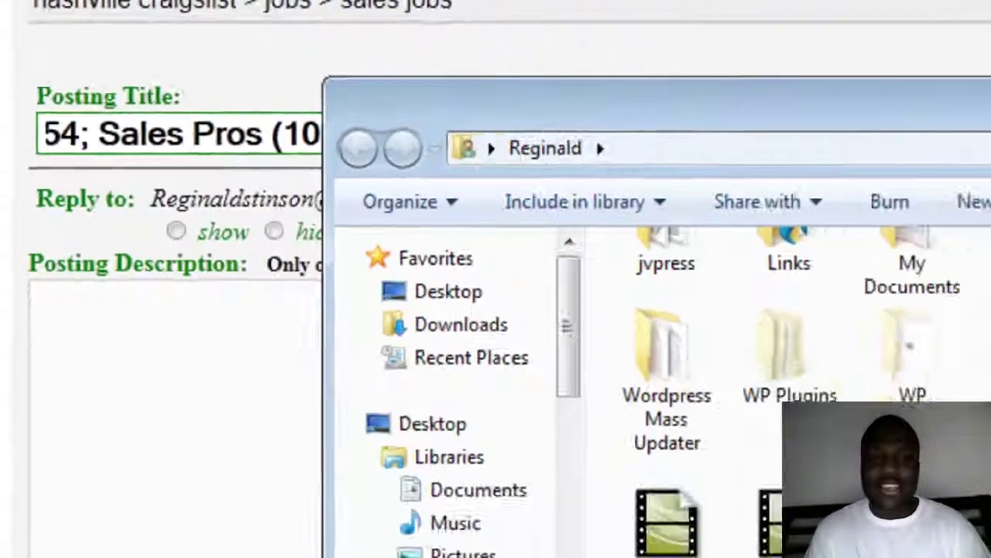
click(608, 379)
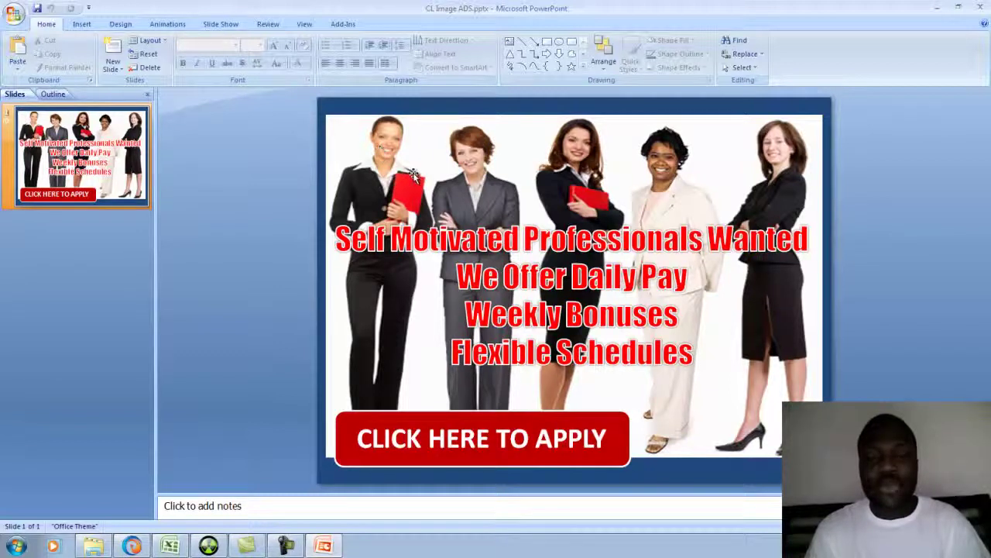
Step: Back in CometBird, open a new tab and search google.com for 'business women'
click(131, 546)
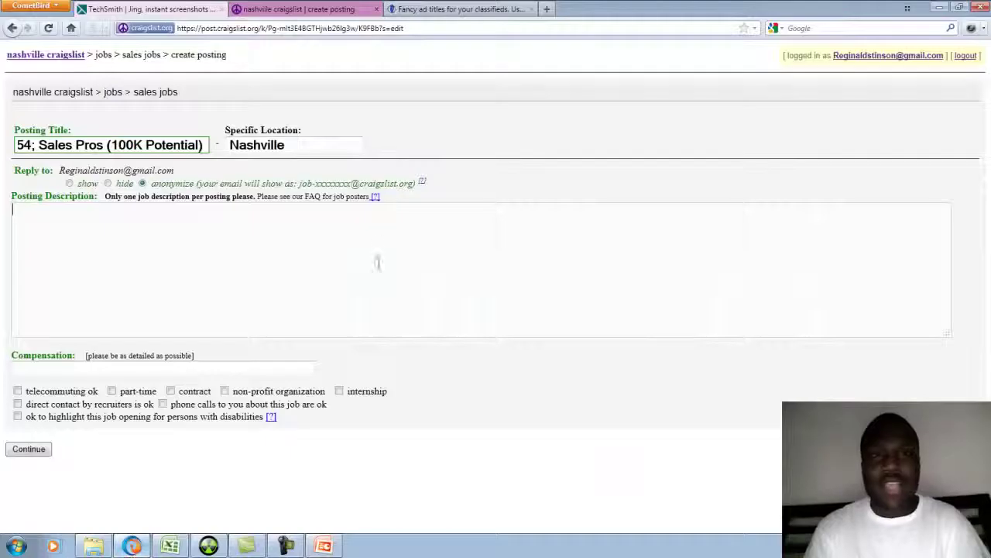
click(547, 8)
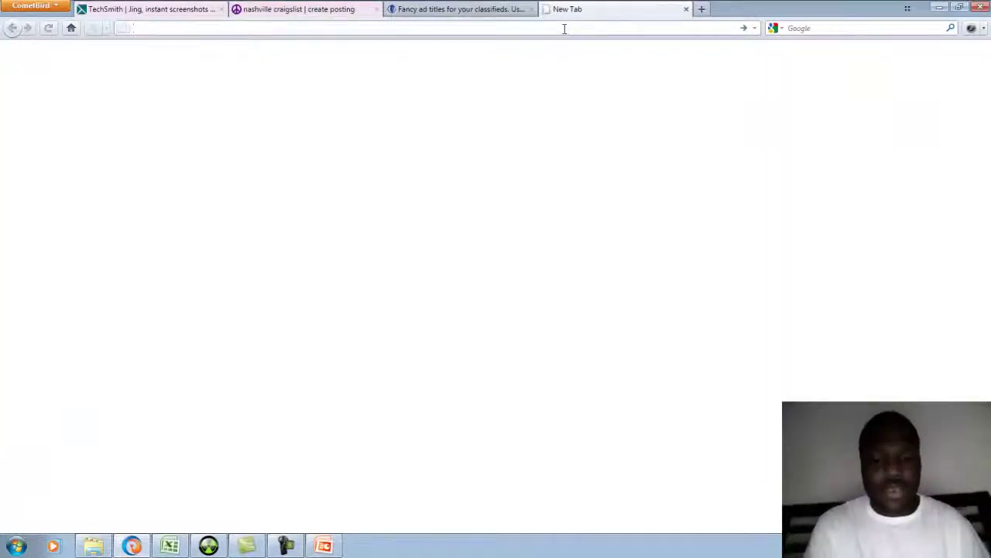
text(google.com)
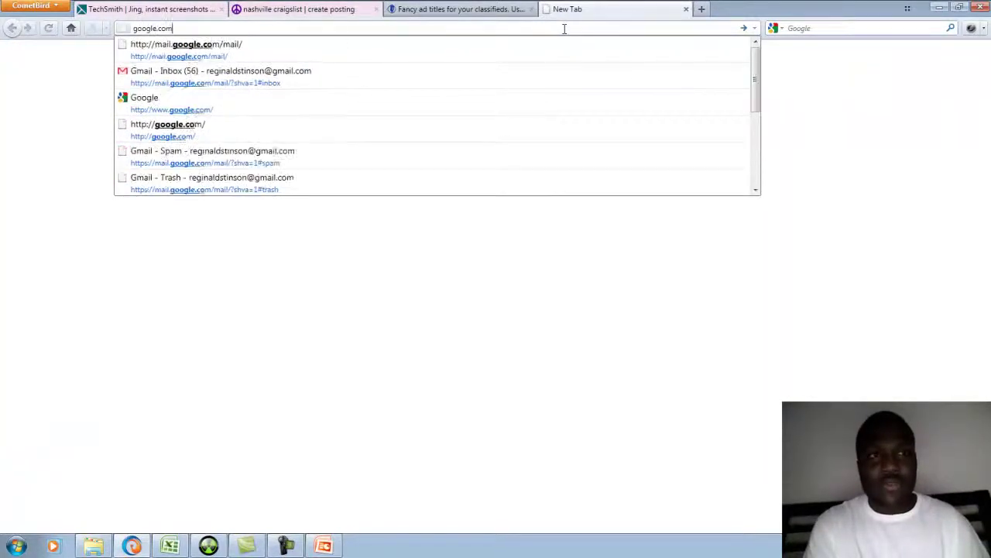
key(Return)
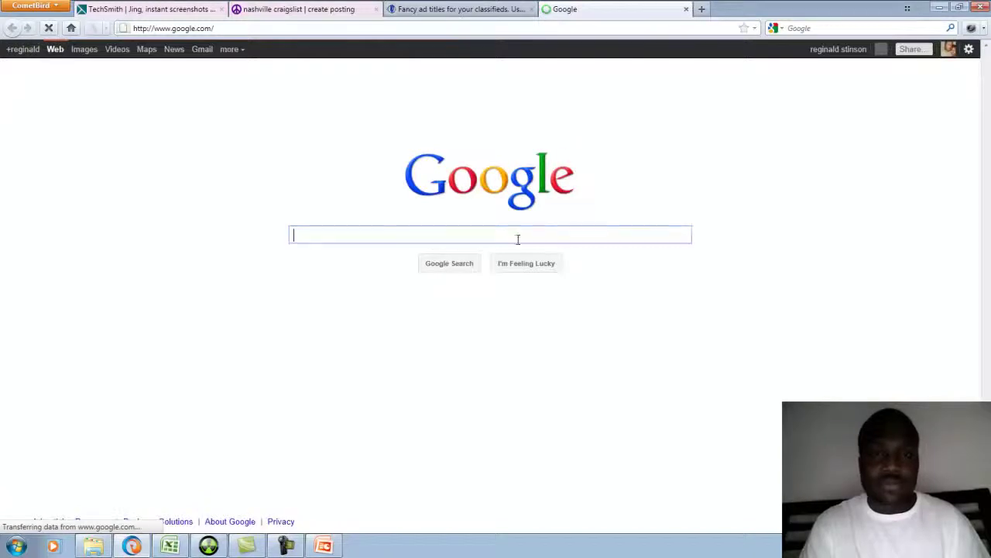
text(busines)
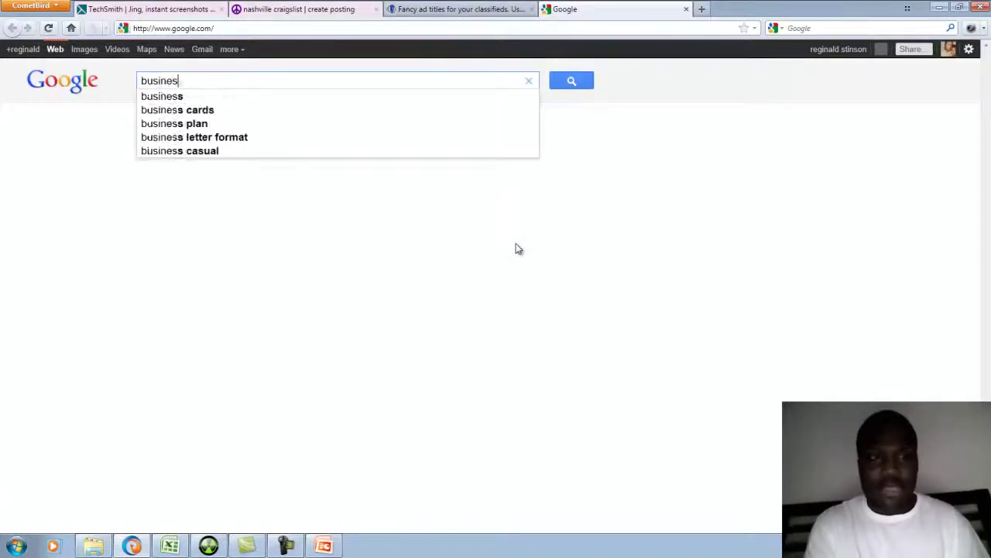
text(s women)
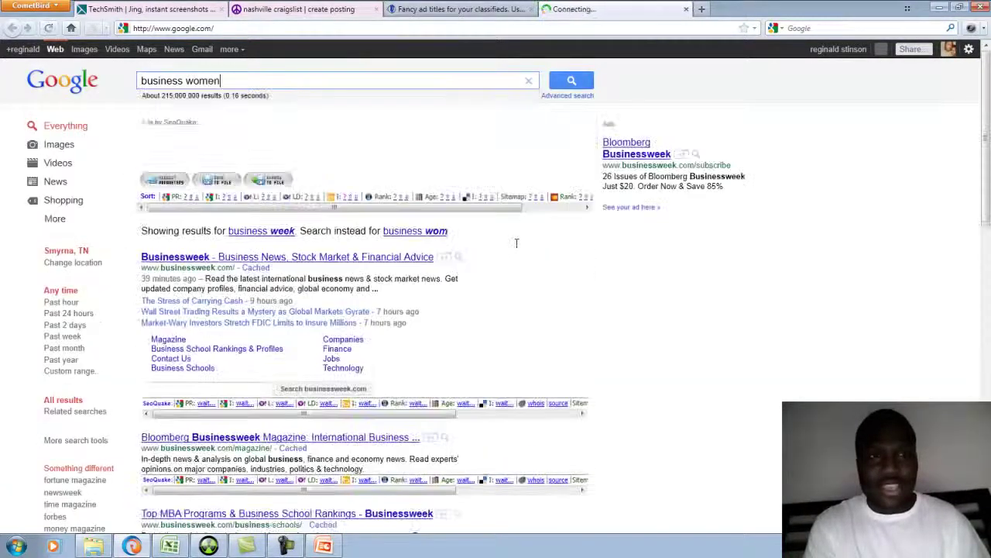
key(Return)
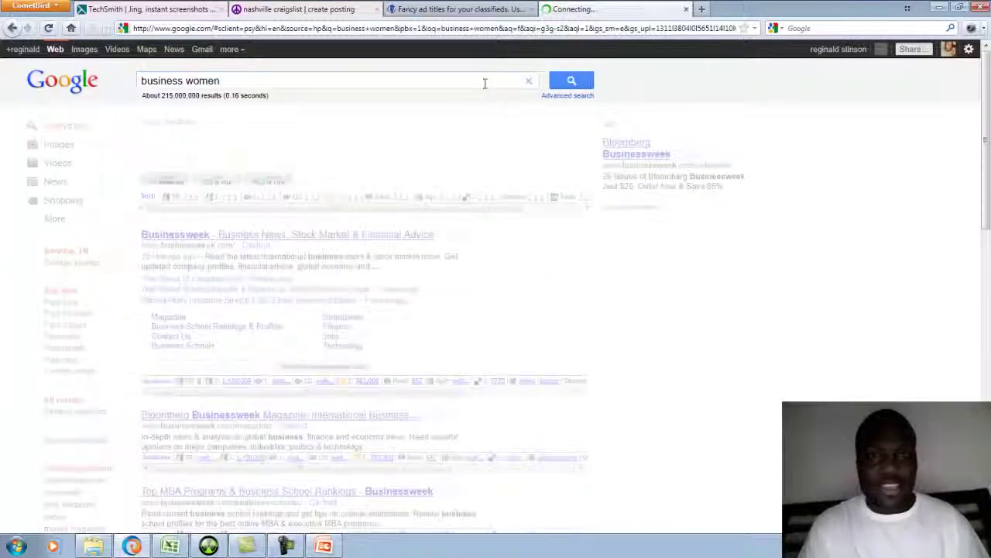
click(579, 82)
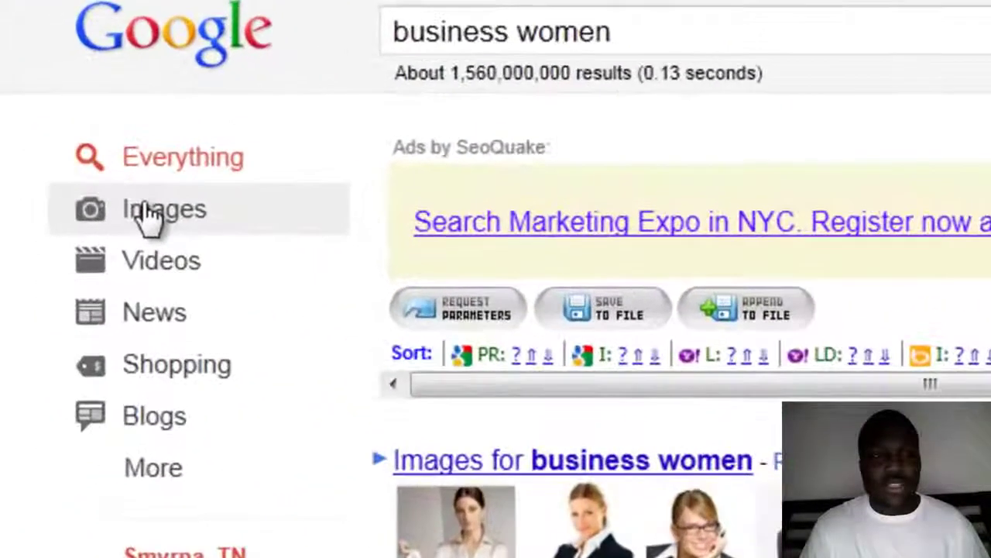
Step: Switch to image results and scroll through the business women pictures
double_click(145, 215)
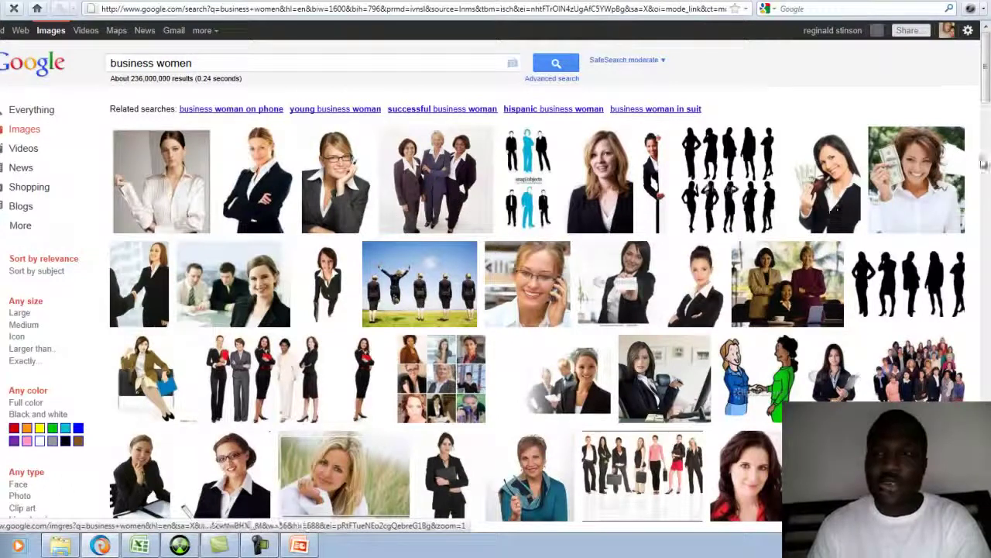
drag(986, 94, 988, 117)
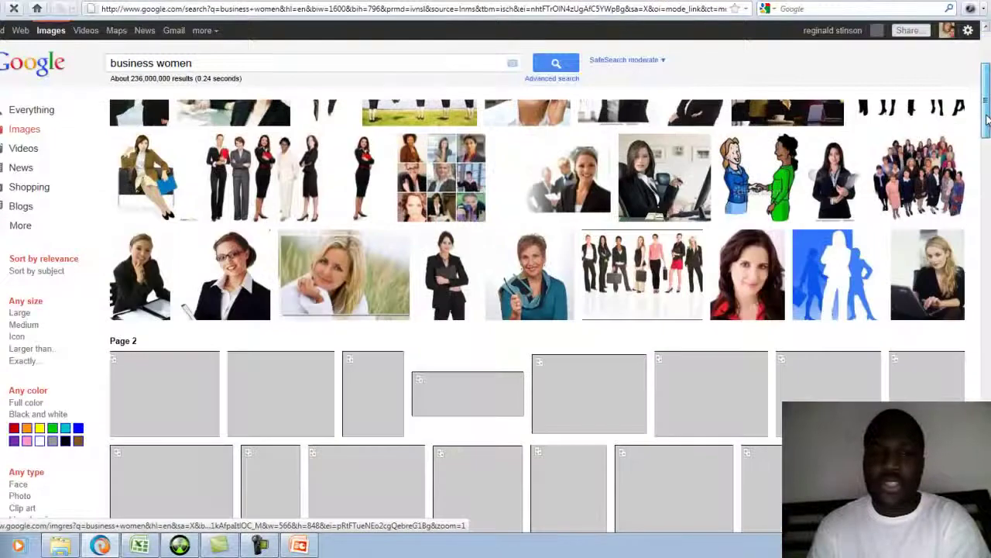
scroll(596, 162, down, 2)
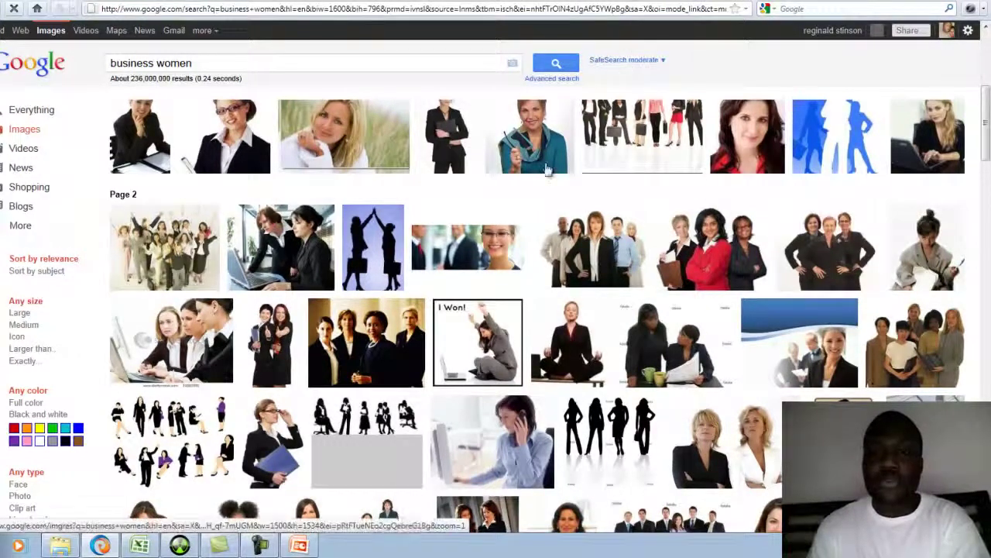
drag(986, 124, 986, 73)
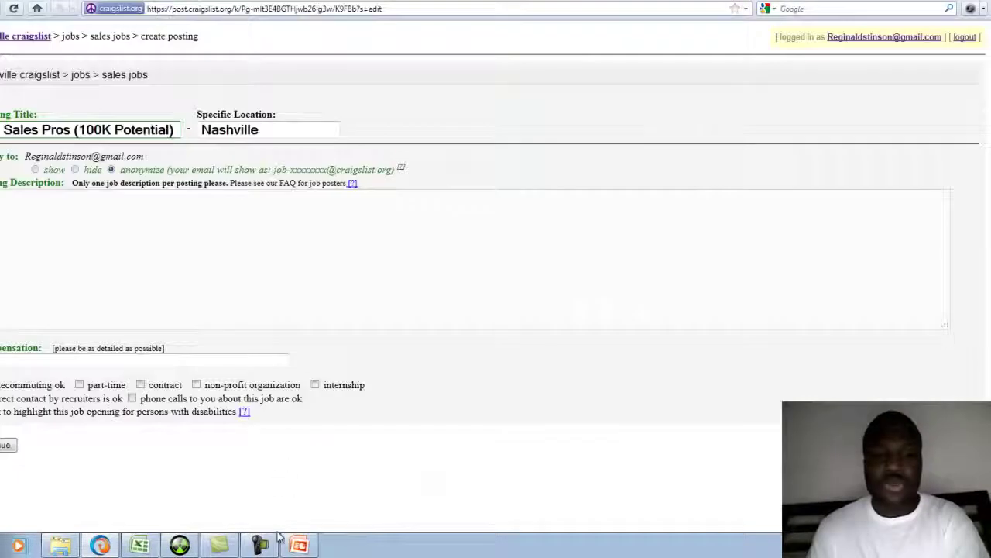
click(299, 545)
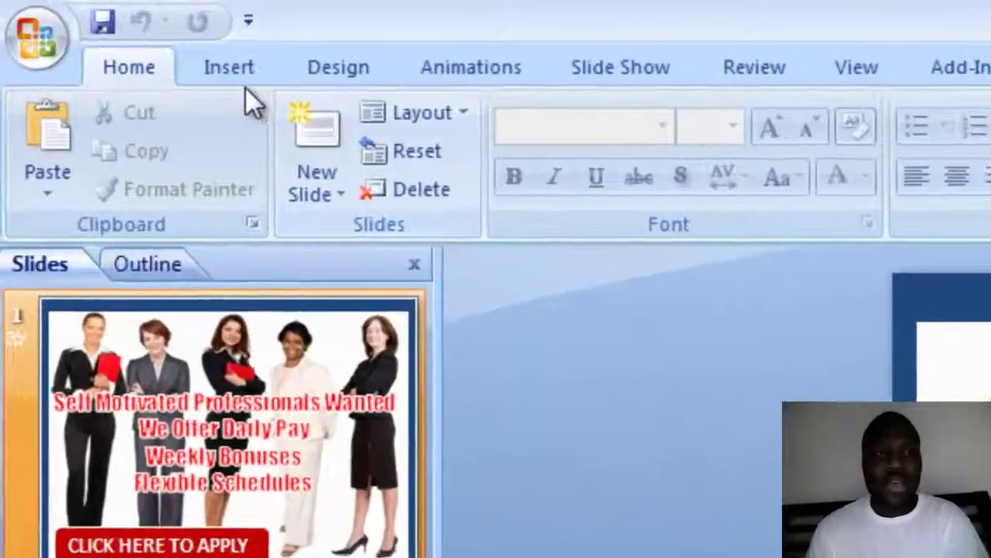
click(48, 5)
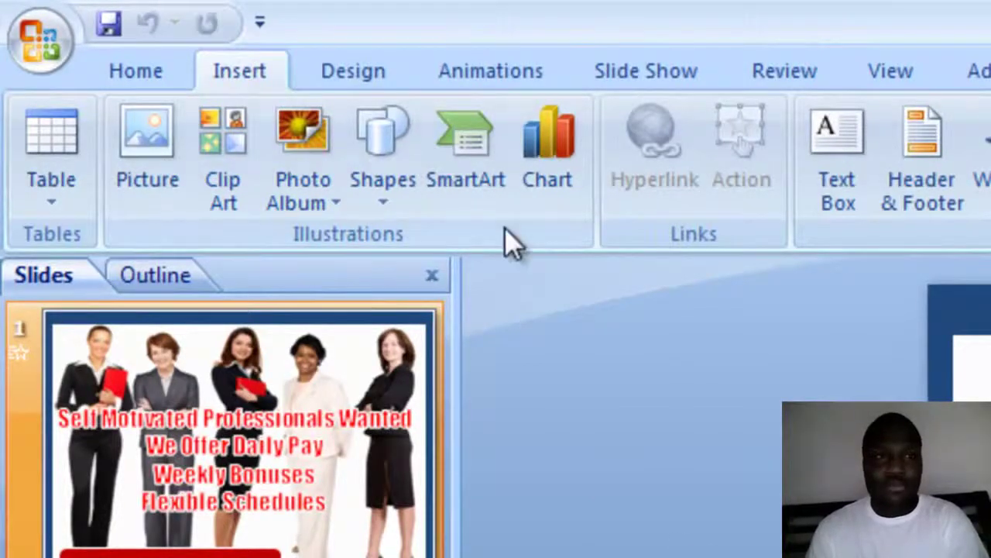
click(384, 166)
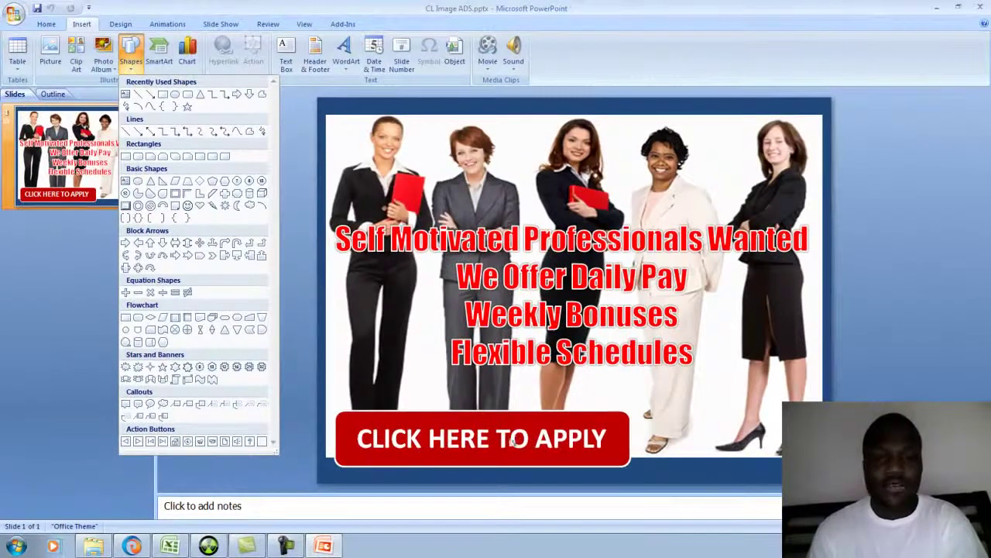
click(289, 326)
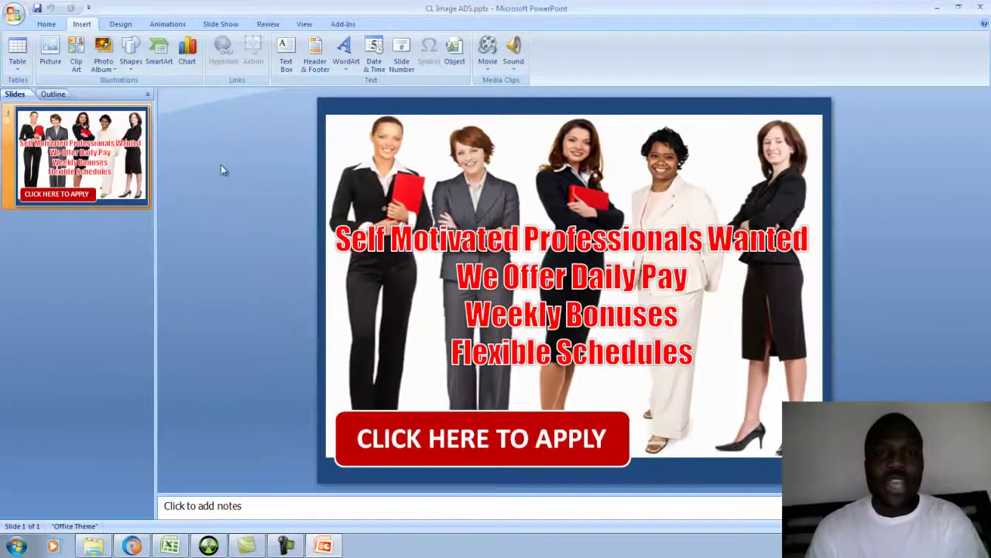
click(131, 546)
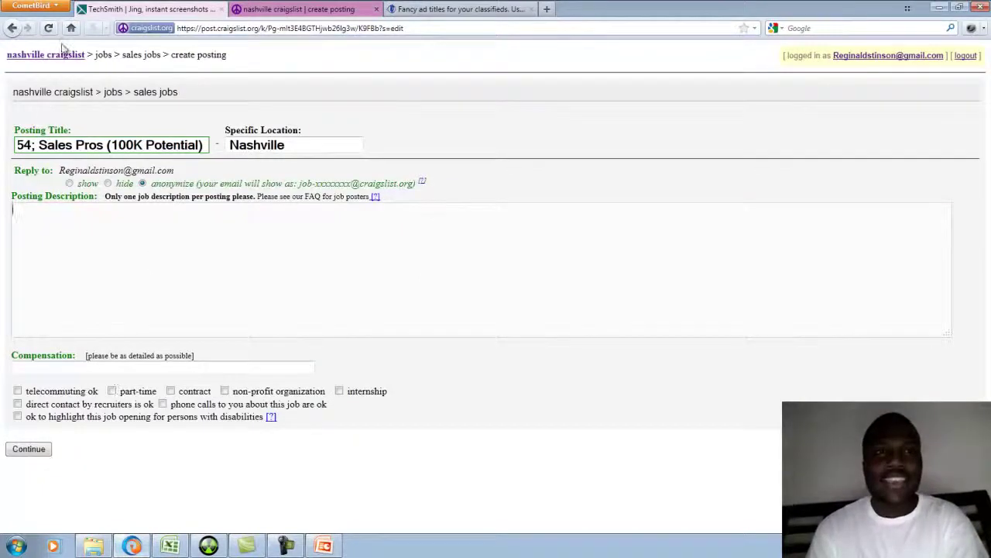
Step: Switch to the TechSmith Jing tab in CometBird
click(151, 8)
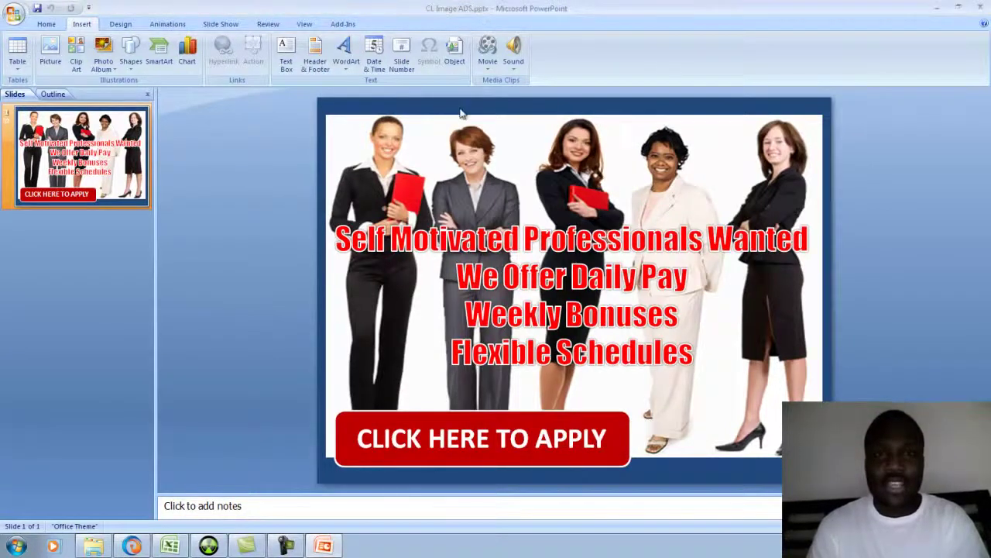
Step: Capture the whole job-ad slide with Jing and save it to the Desktop as clsample.png
click(496, 23)
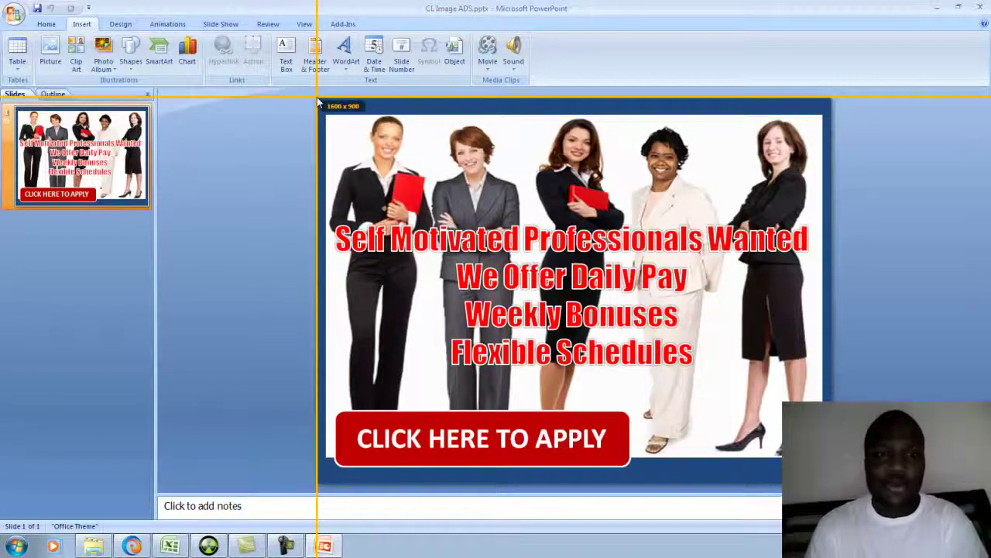
drag(317, 99, 831, 485)
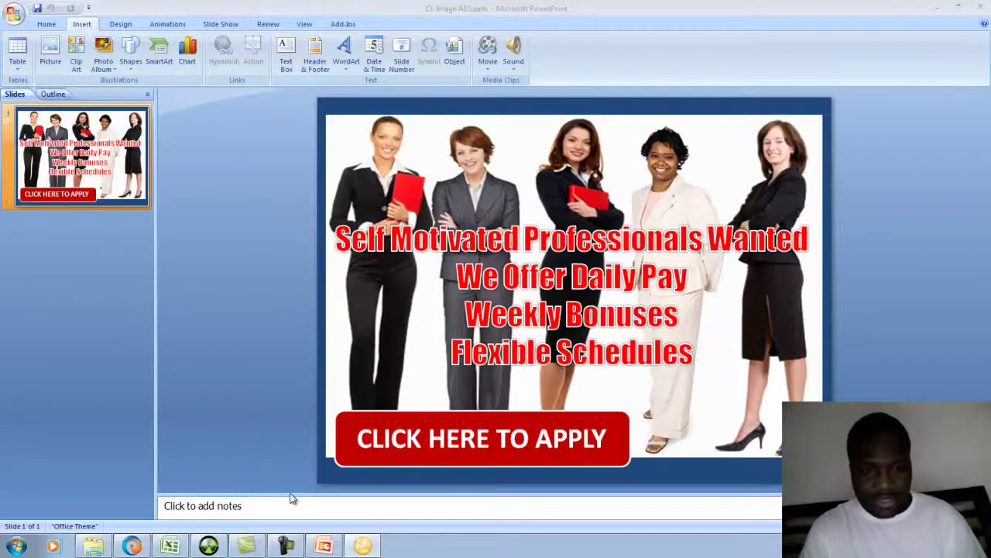
key(Print)
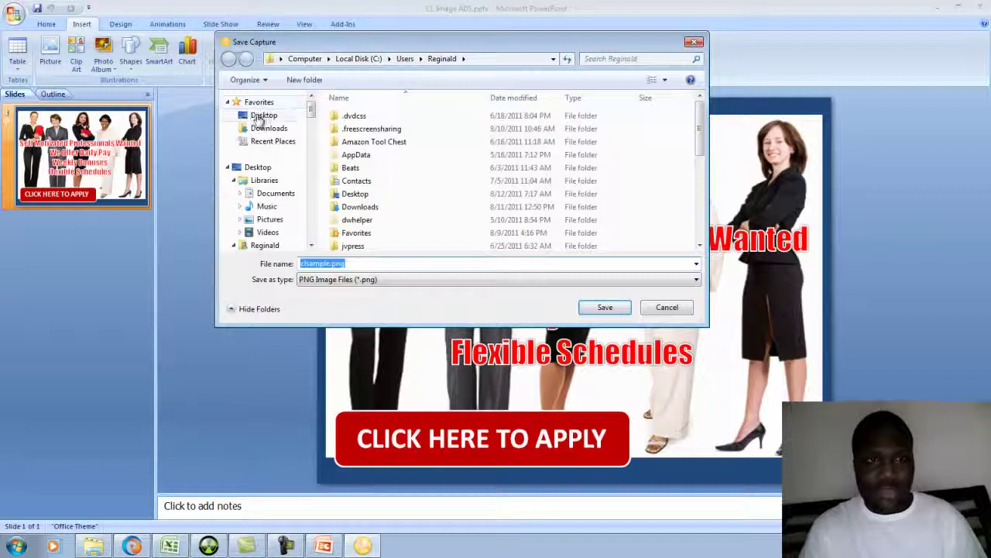
click(262, 116)
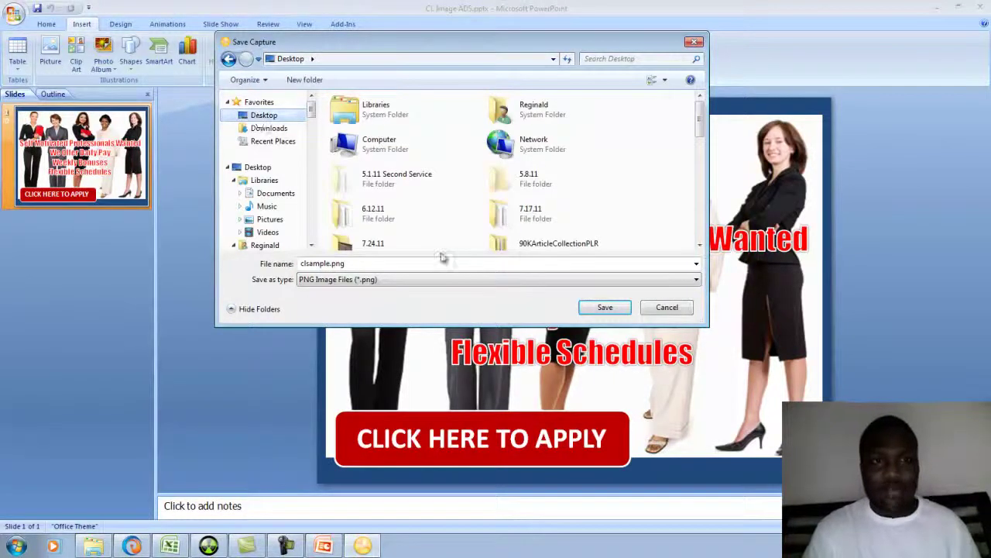
click(606, 306)
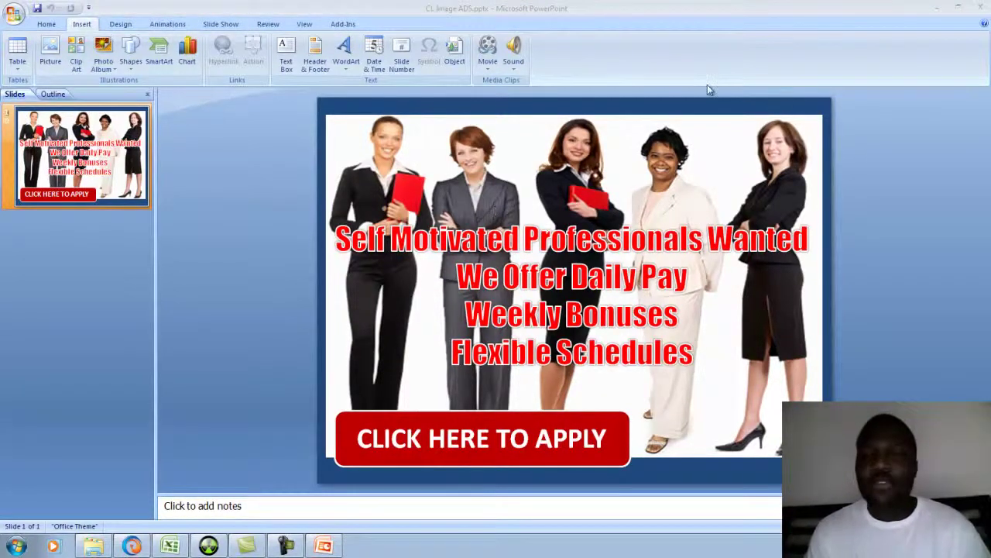
Step: Minimize PowerPoint and return to the Fancy ad titles character page in CometBird
click(938, 9)
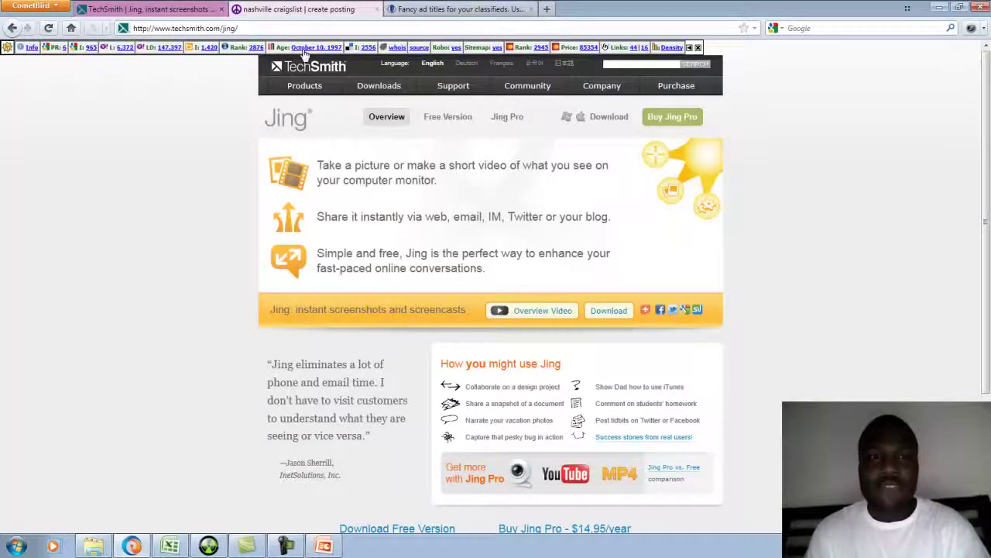
click(288, 11)
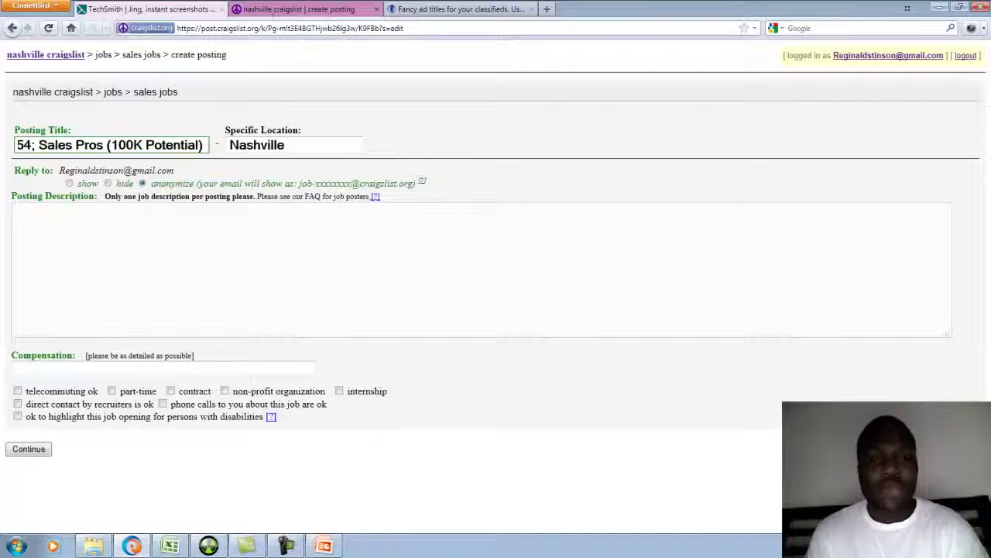
click(431, 13)
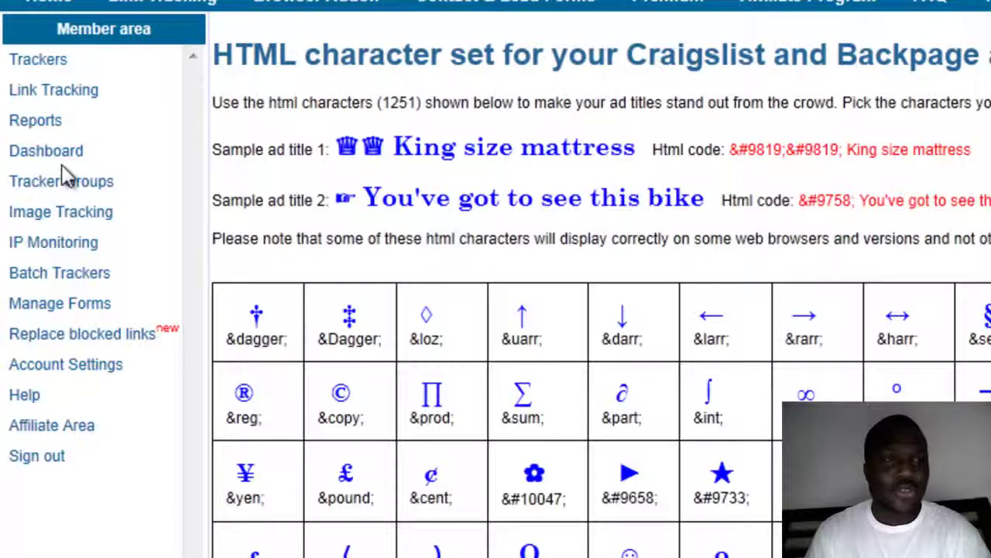
Step: Add the Desktop file clsample.png (408.38KB) to the Upload Images queue
click(66, 217)
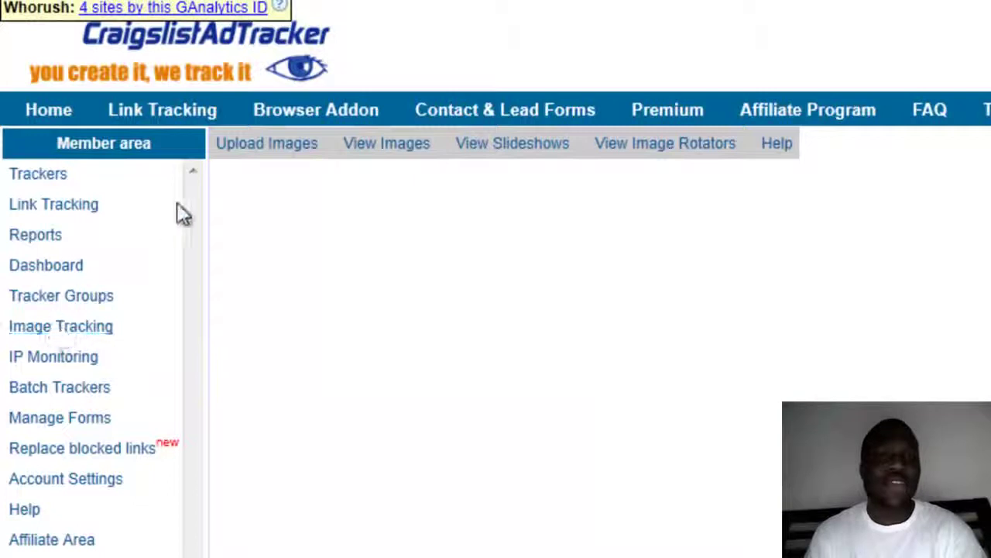
click(285, 147)
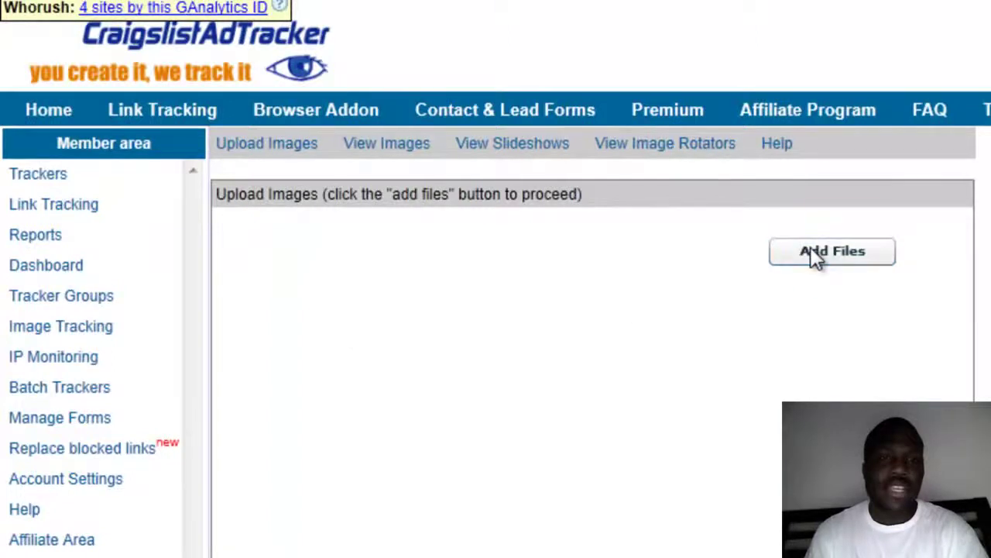
click(812, 255)
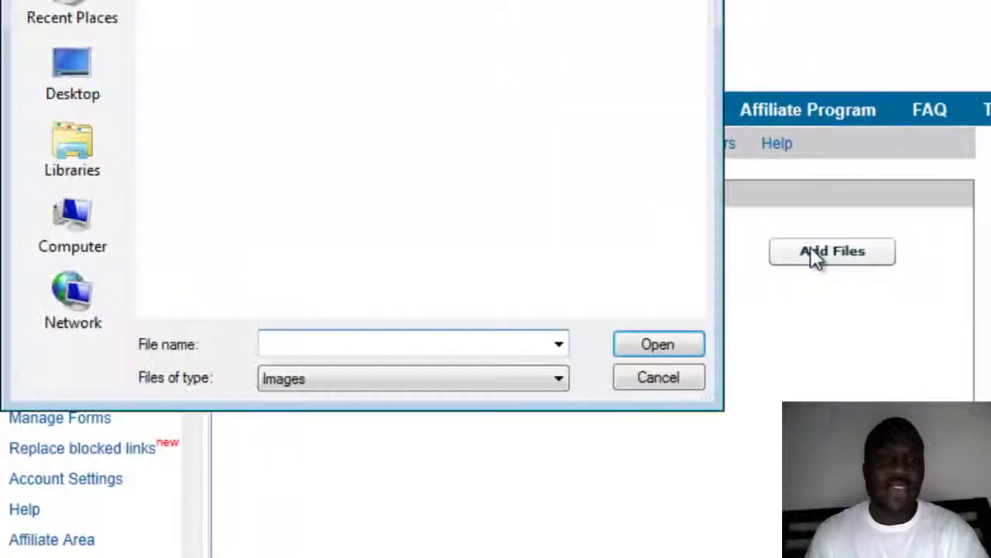
click(62, 82)
scroll(377, 293, down, 5)
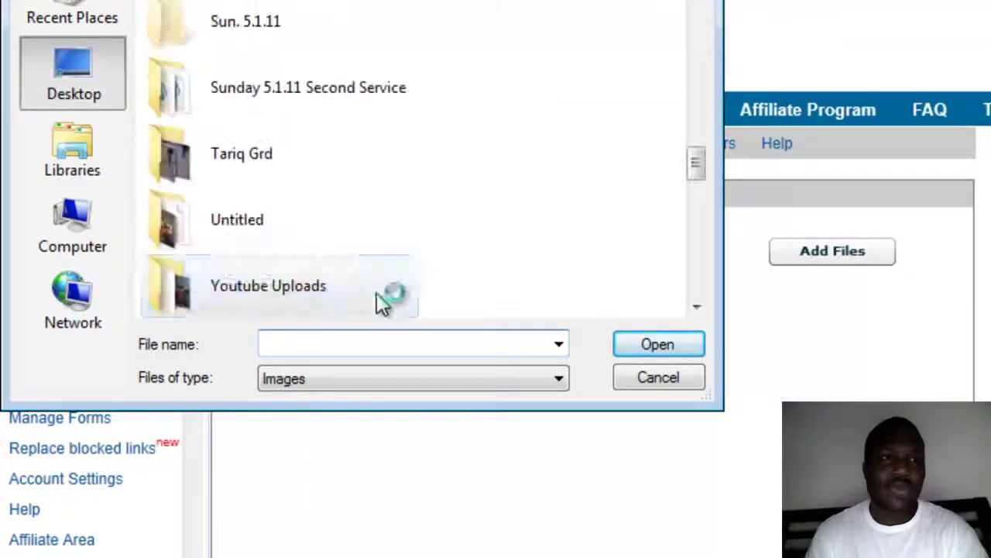
click(360, 342)
text(cl)
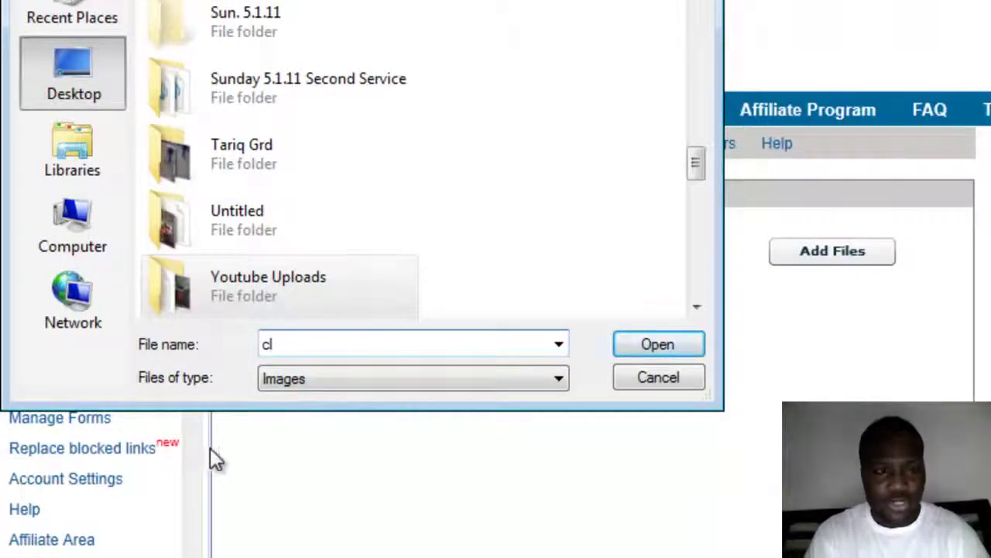
double_click(437, 345)
text(clsam)
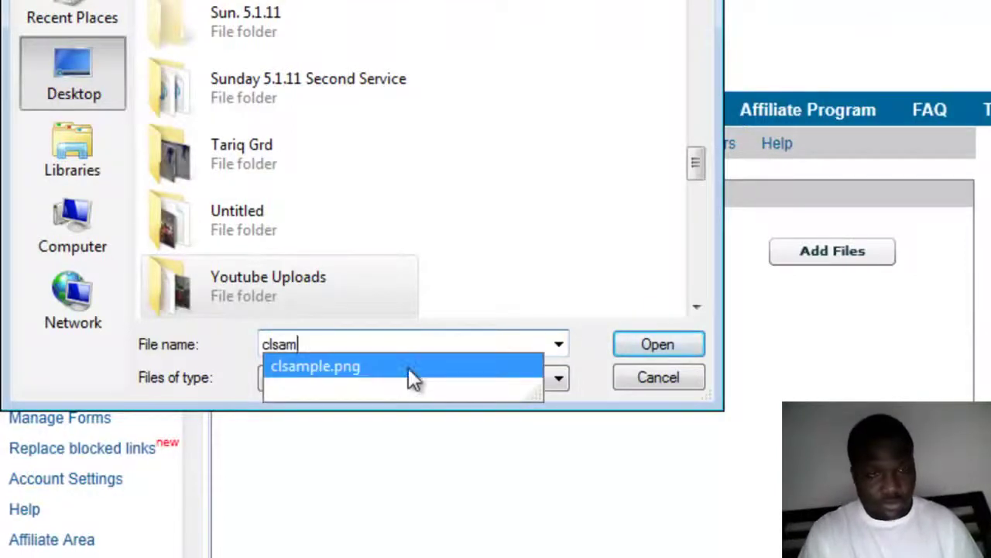
click(408, 368)
click(669, 346)
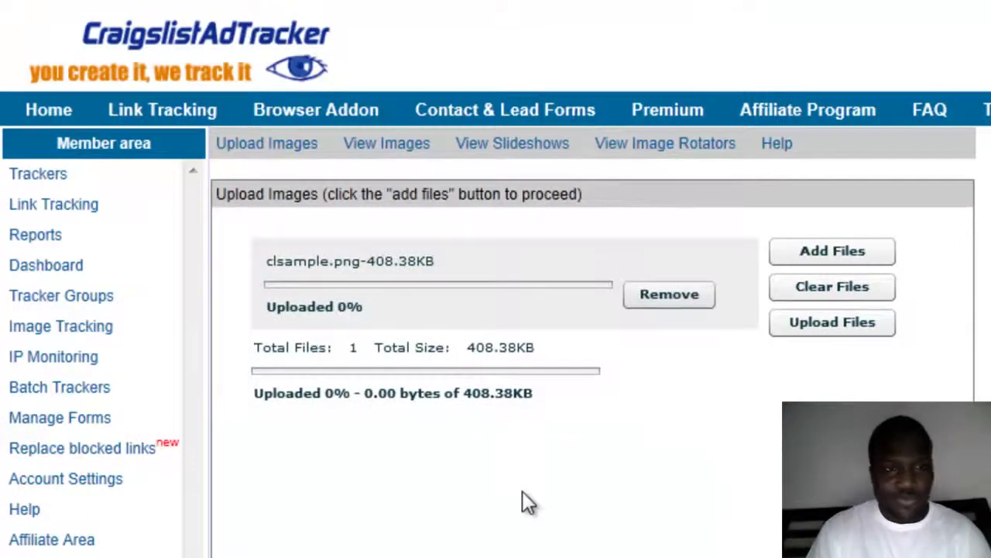
Step: Upload clsample.png and copy its image code from the View Images list
click(804, 328)
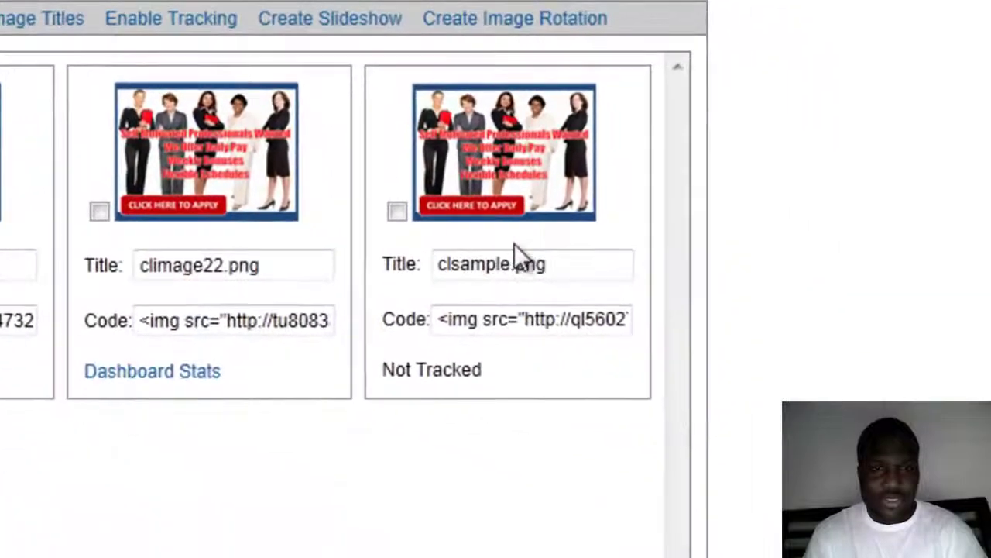
click(474, 326)
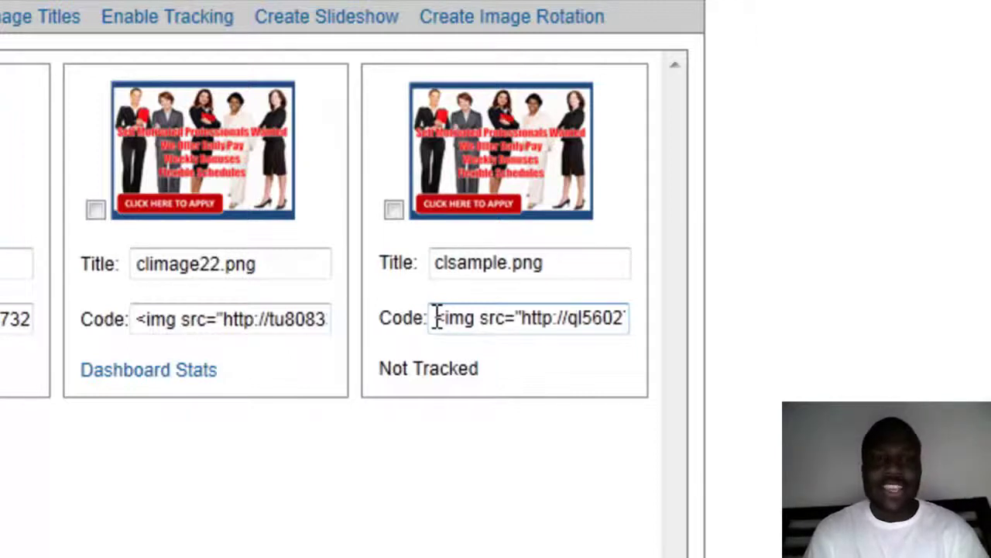
click(437, 318)
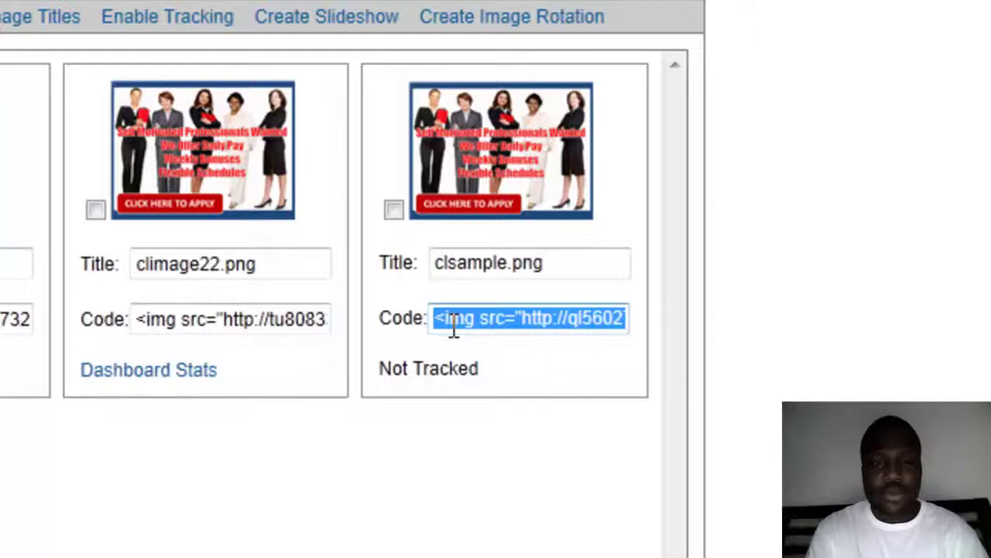
right_click(460, 323)
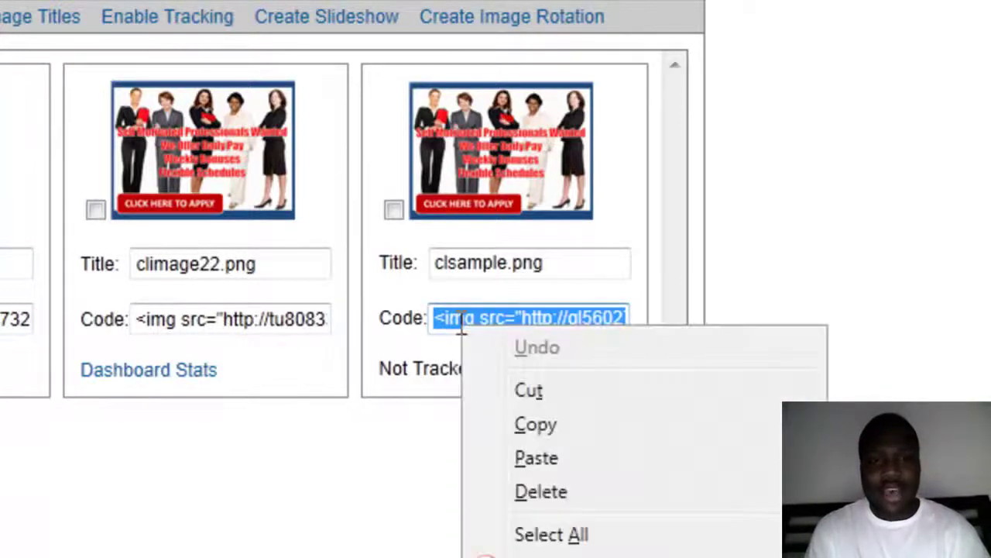
click(564, 424)
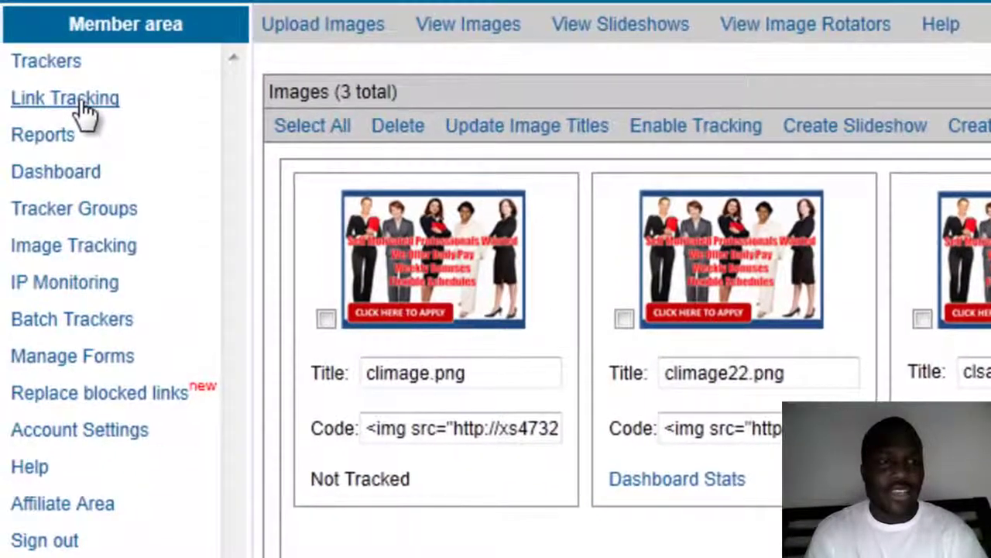
Step: Start a new link tracker titled 'Nashville Ad' with the copied image code as link text
click(84, 108)
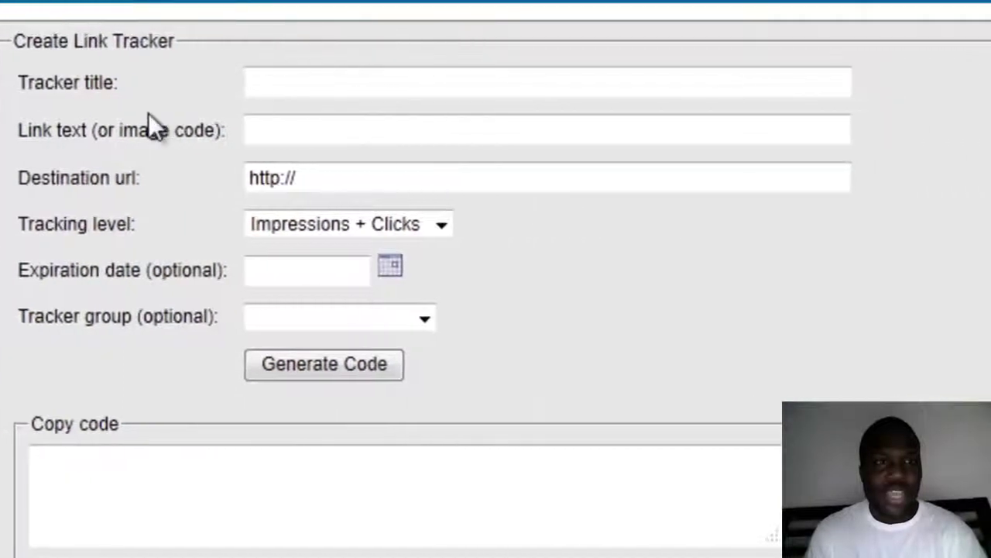
click(358, 82)
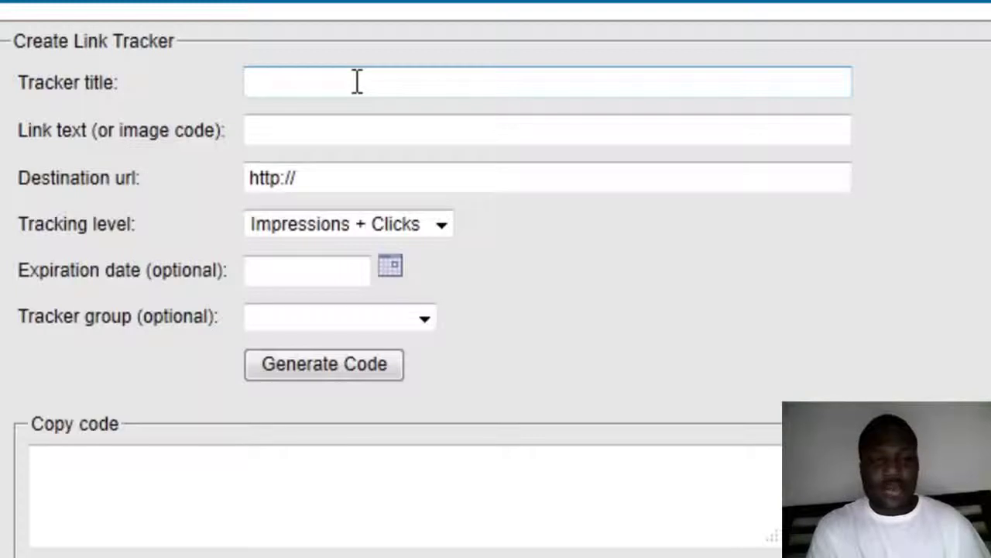
text(S)
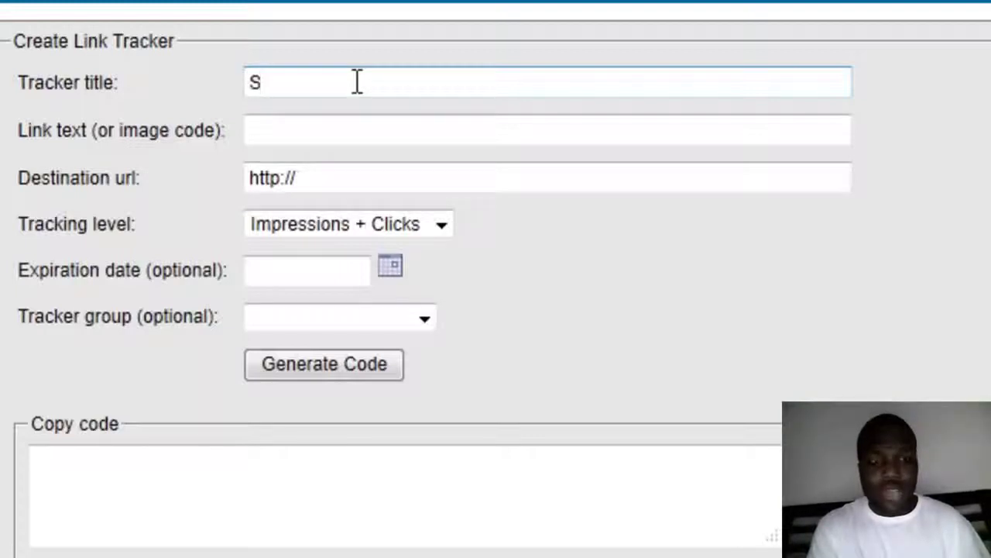
key(BackSpace)
text(Nashville)
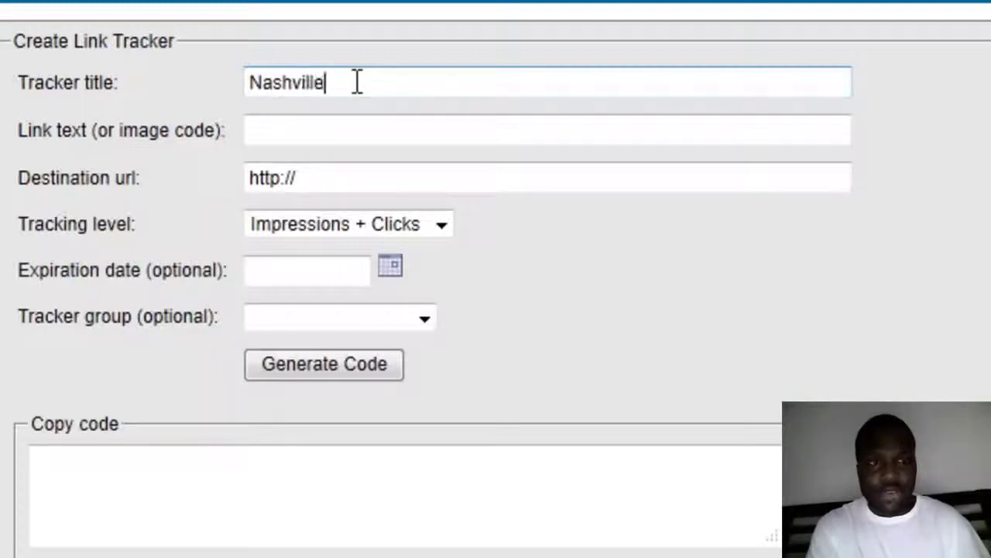
text( Ad)
key(Tab)
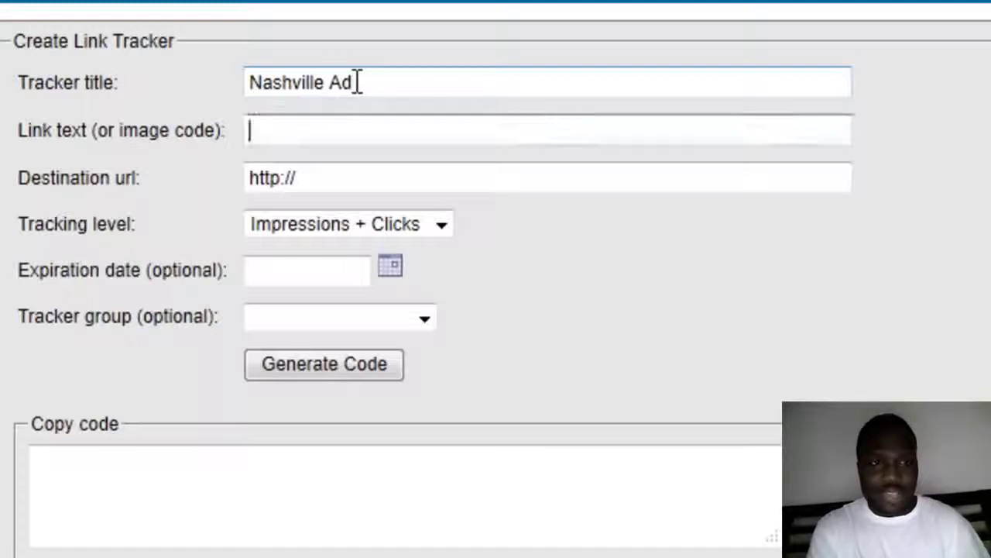
key(ctrl+v)
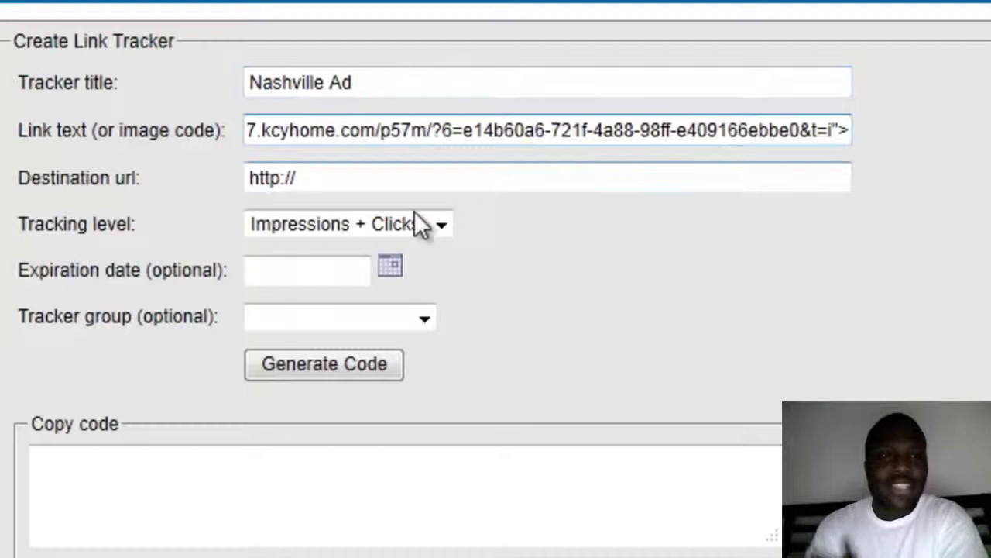
click(413, 188)
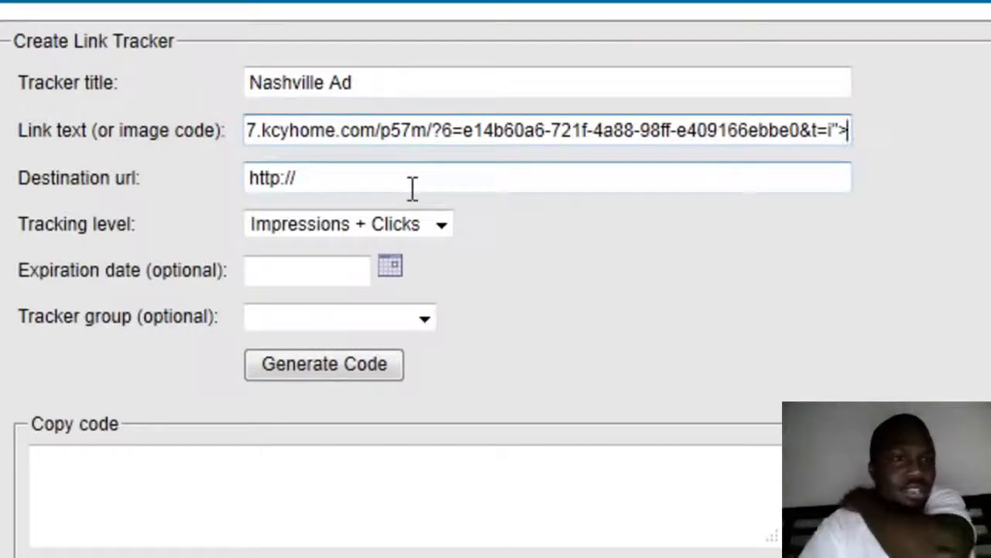
click(703, 139)
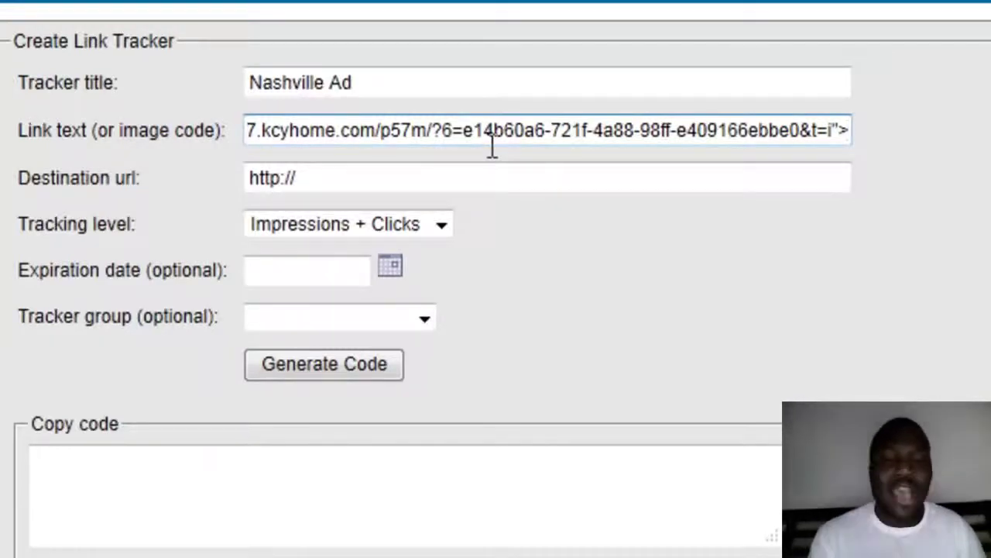
click(445, 186)
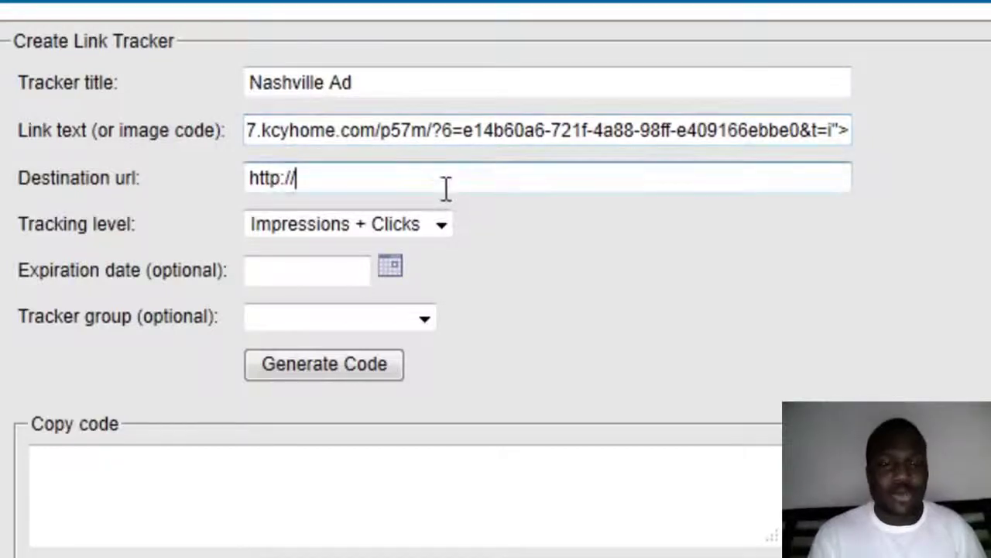
text(earn)
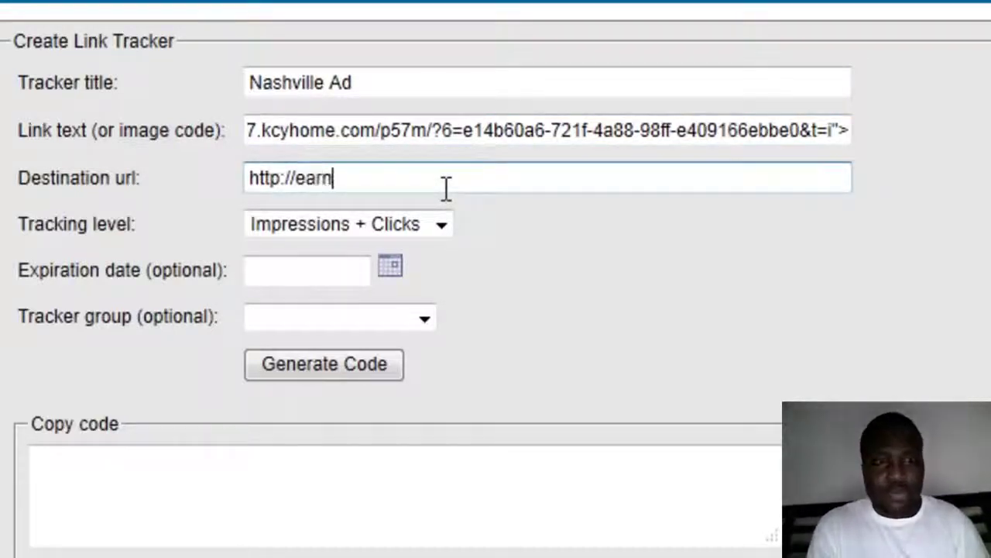
text(paydaily.com)
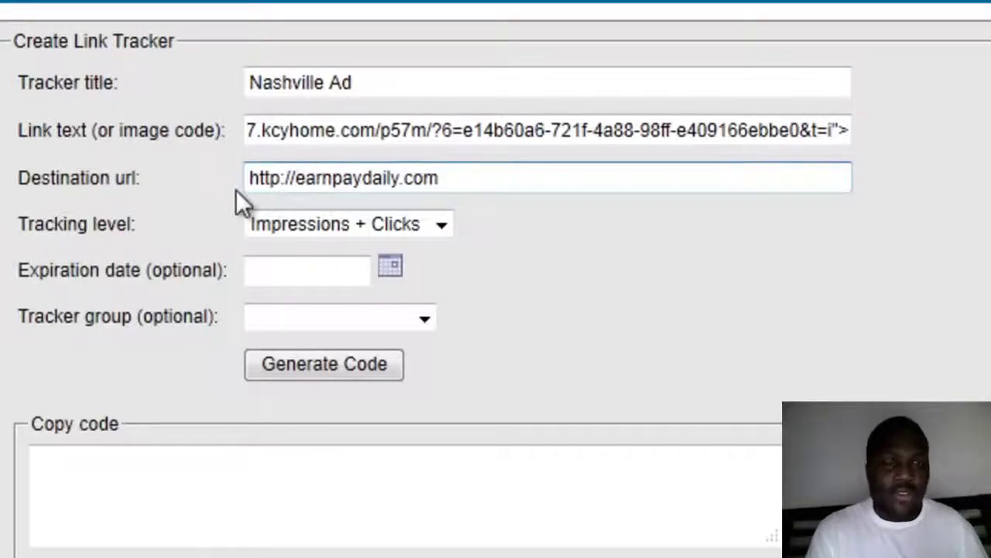
drag(496, 182, 237, 213)
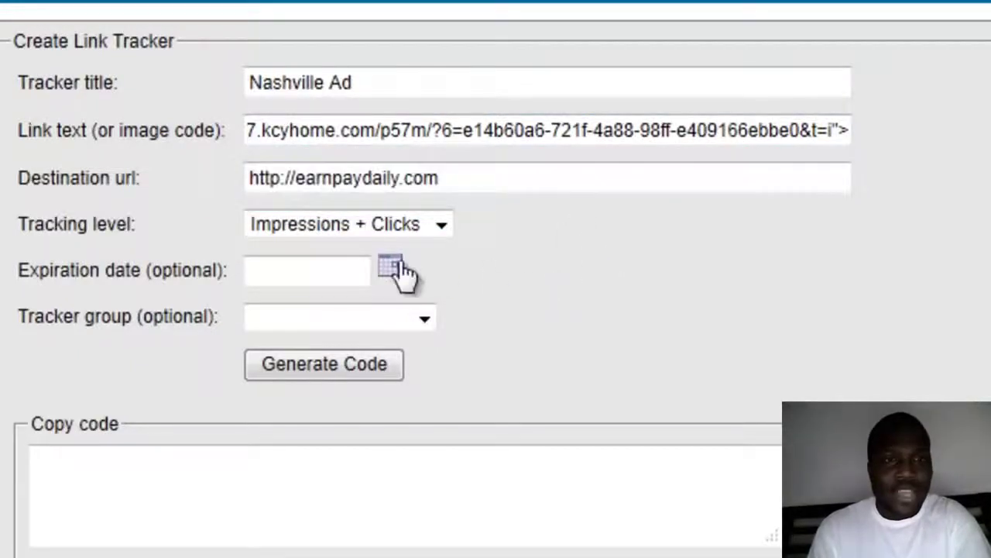
click(403, 226)
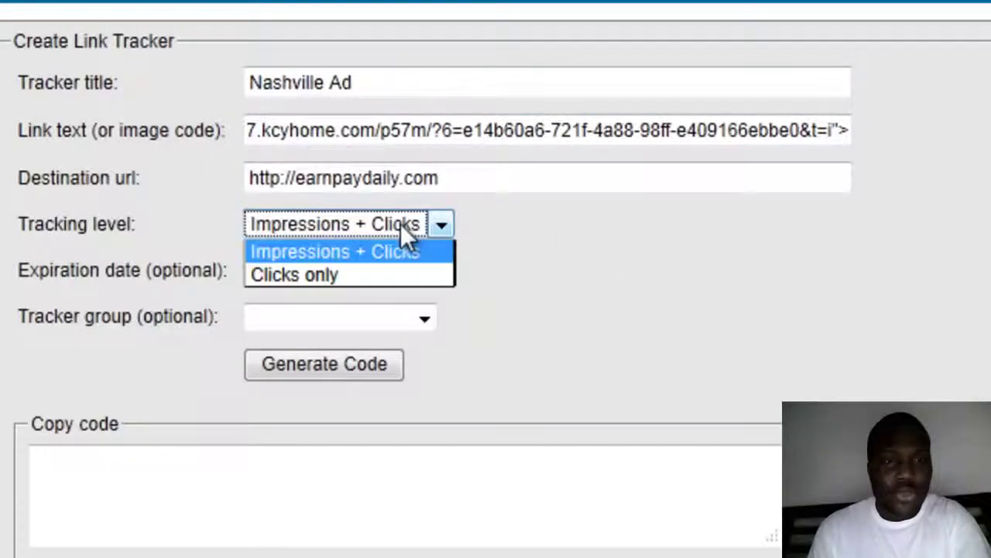
click(357, 249)
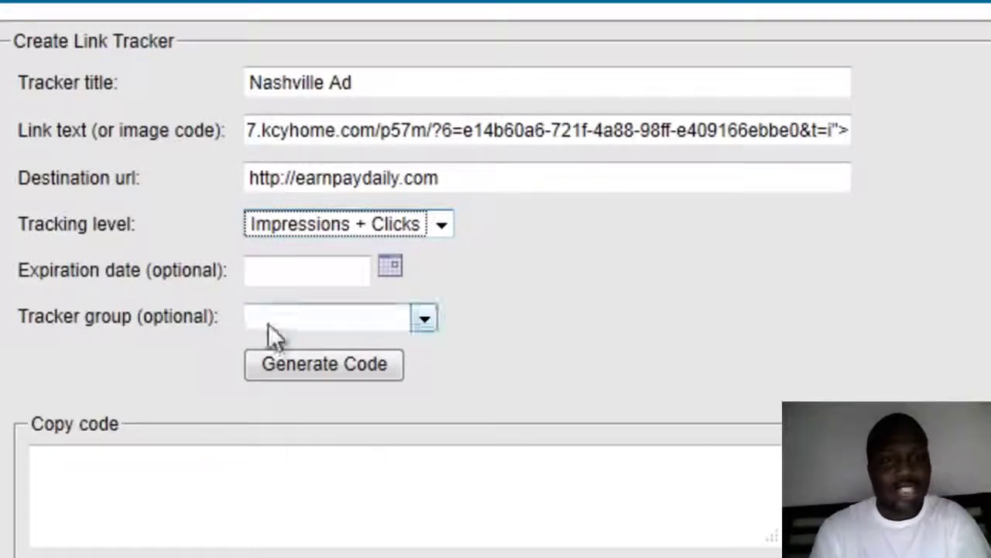
Step: Assign the tracker to the ZNZ Big Cash Ads group and generate its code
click(314, 316)
click(314, 314)
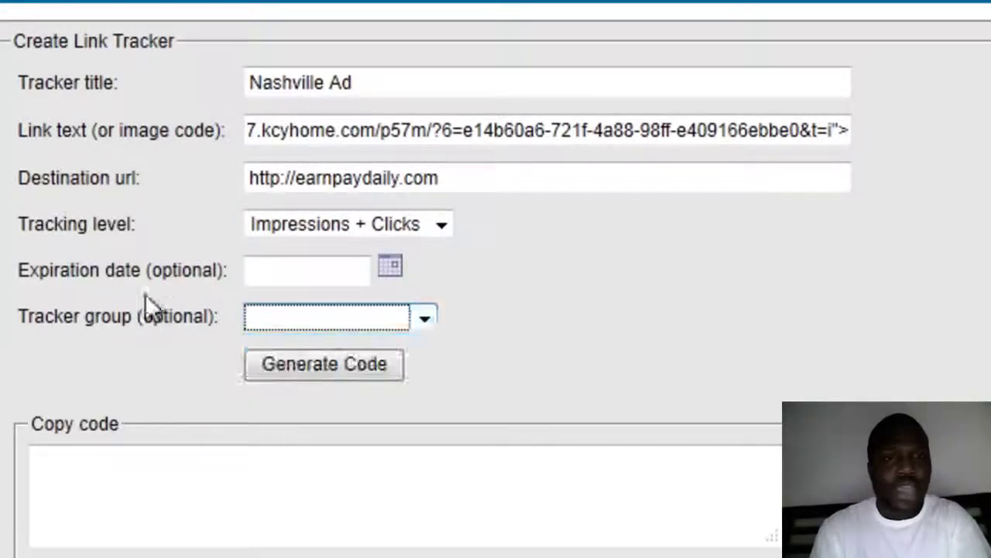
click(254, 326)
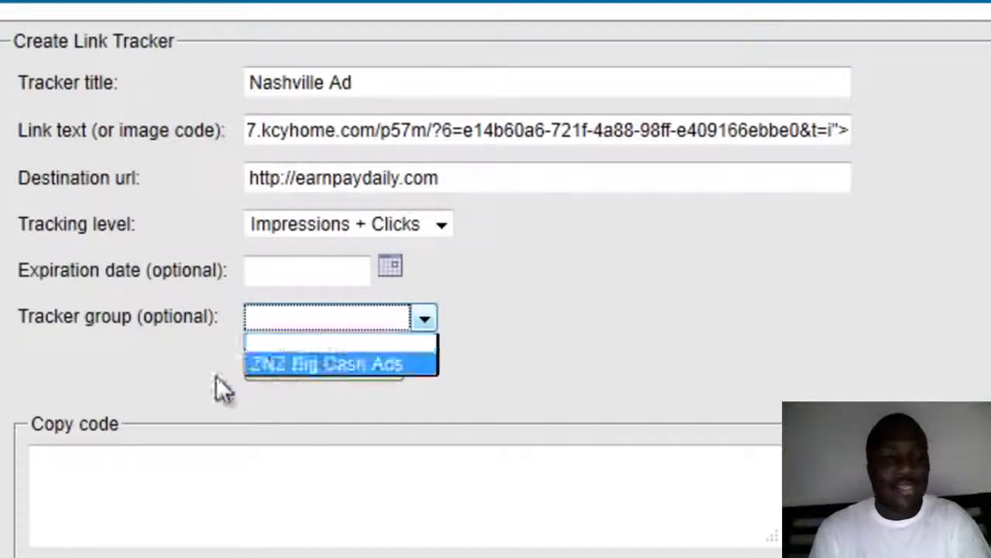
click(259, 342)
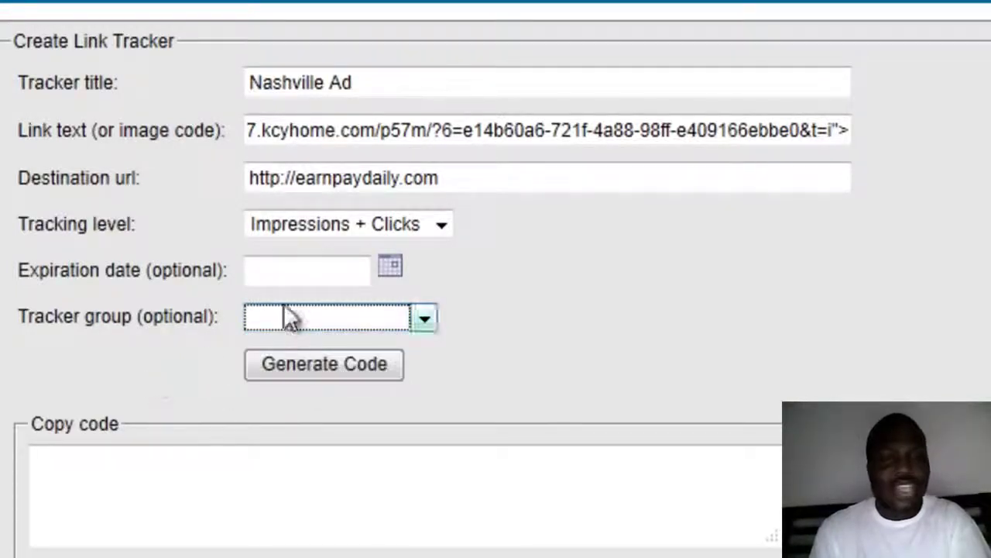
click(284, 316)
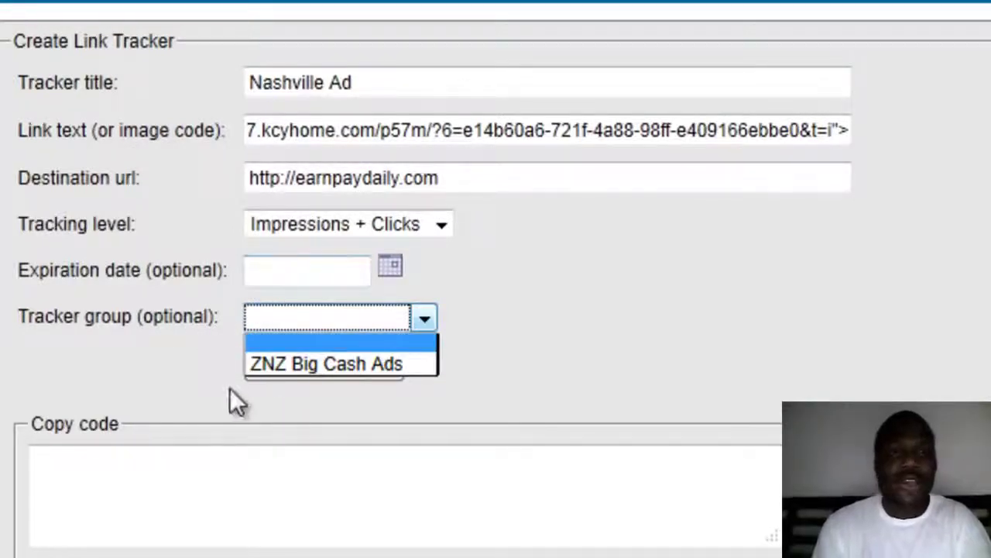
click(160, 393)
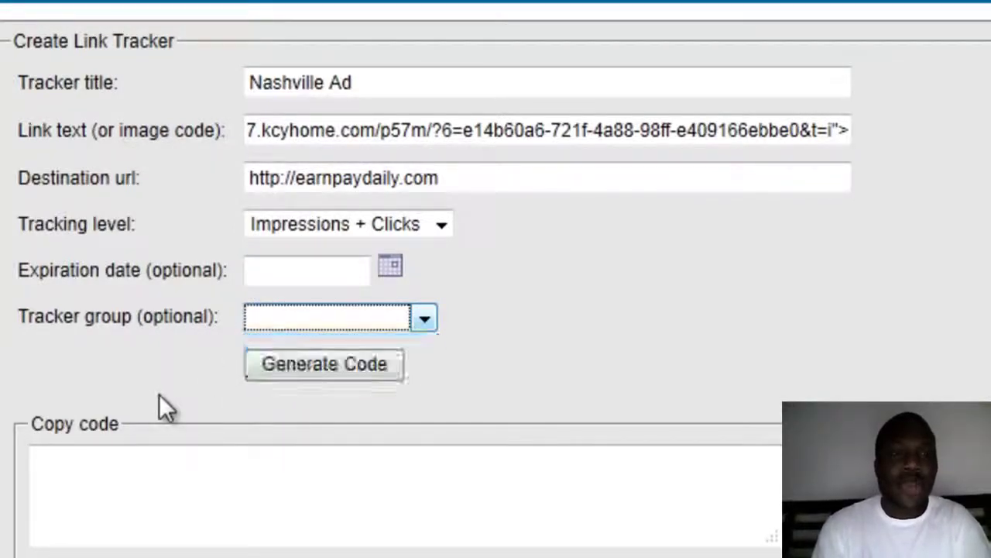
click(285, 316)
click(292, 364)
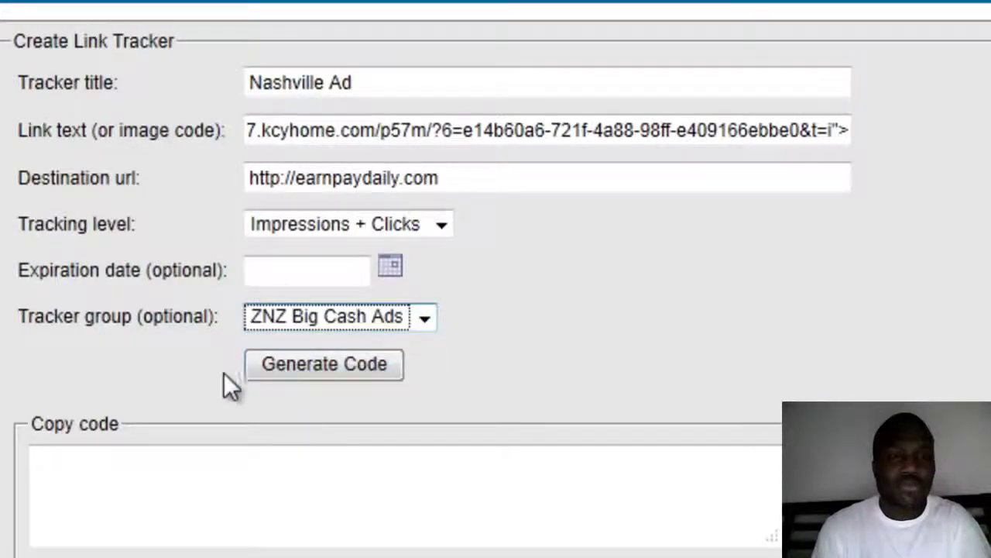
click(292, 363)
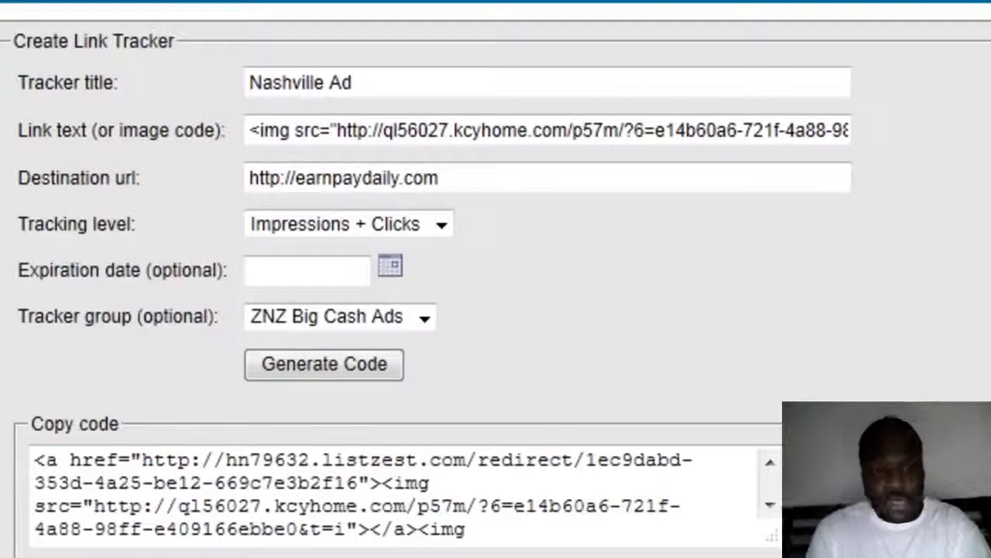
Step: Copy the generated tracked image code into the Nashville post's Posting Description
click(602, 520)
drag(35, 465, 457, 546)
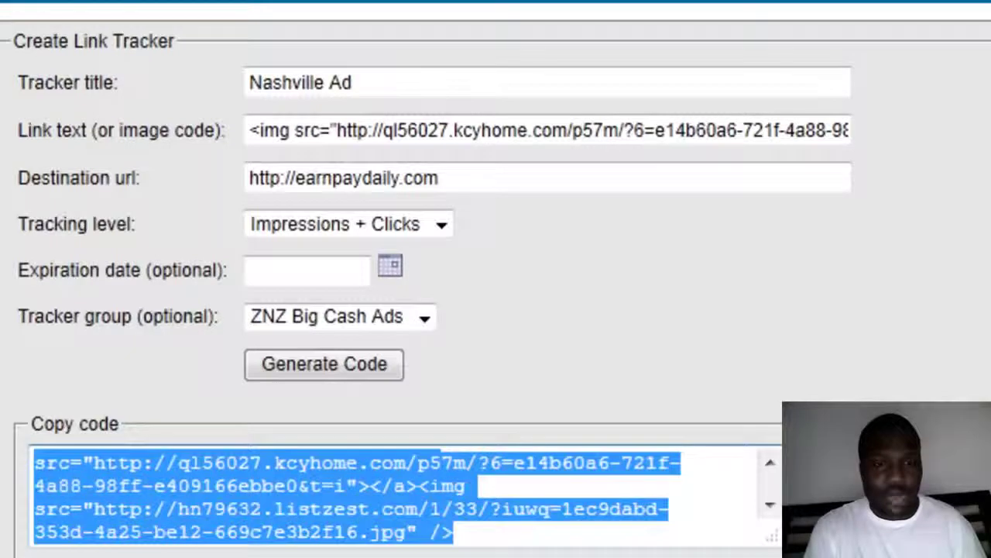
right_click(351, 471)
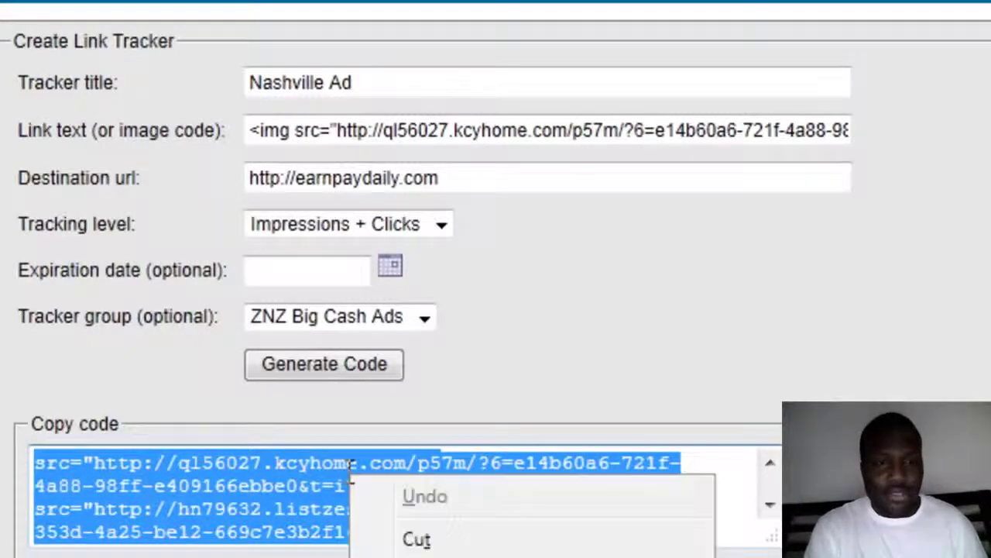
click(445, 555)
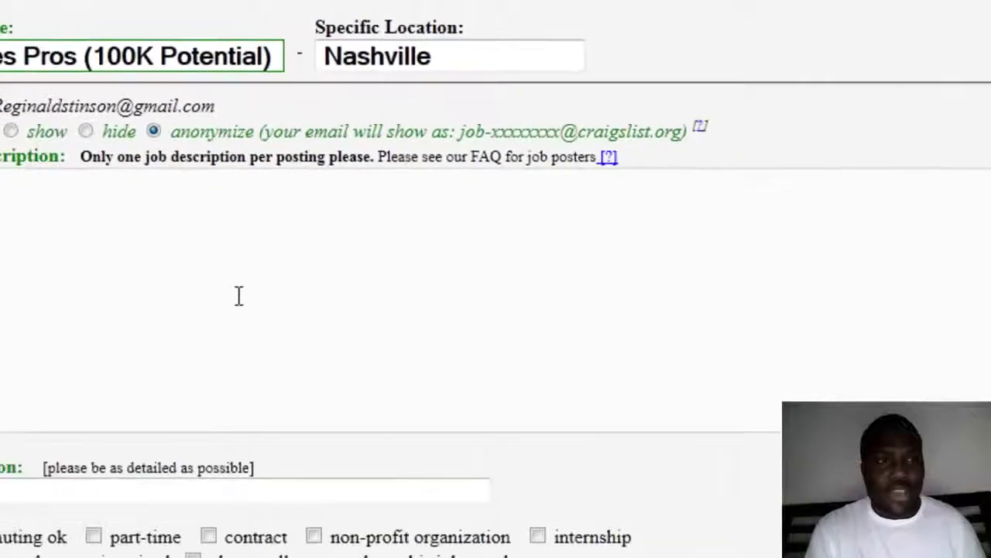
right_click(238, 296)
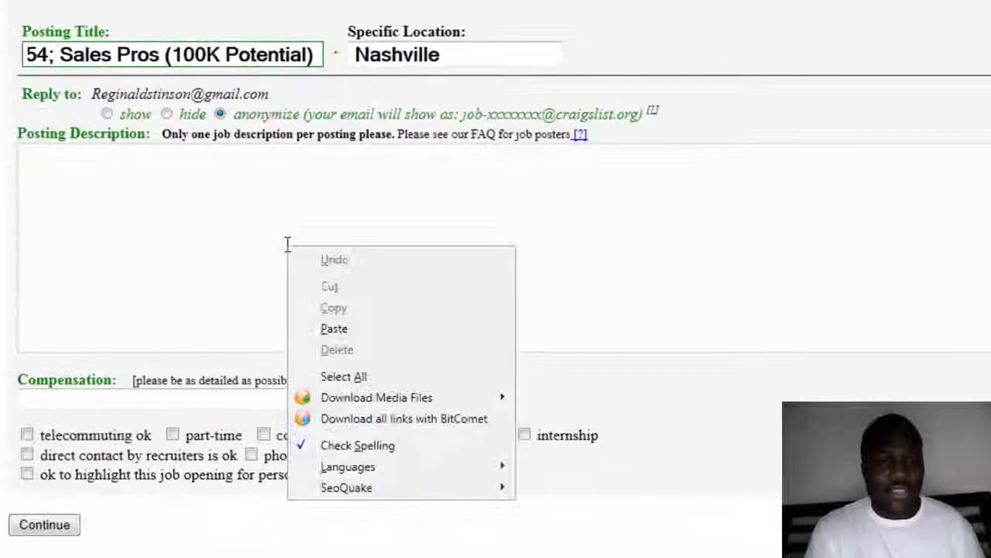
click(323, 408)
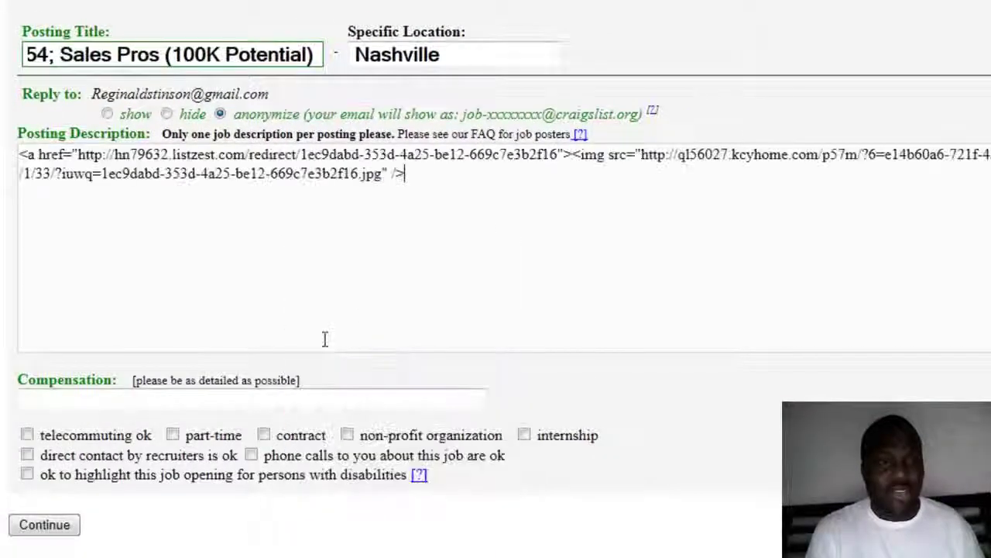
Step: Enter '100K Potential' as compensation and continue to the ad preview
click(253, 406)
click(252, 400)
text(1)
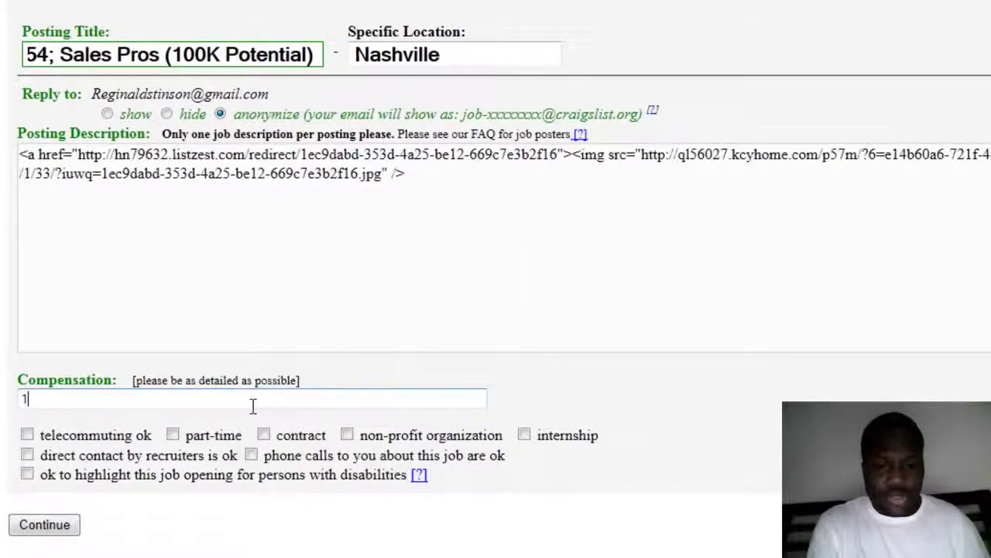
text(00K Potential)
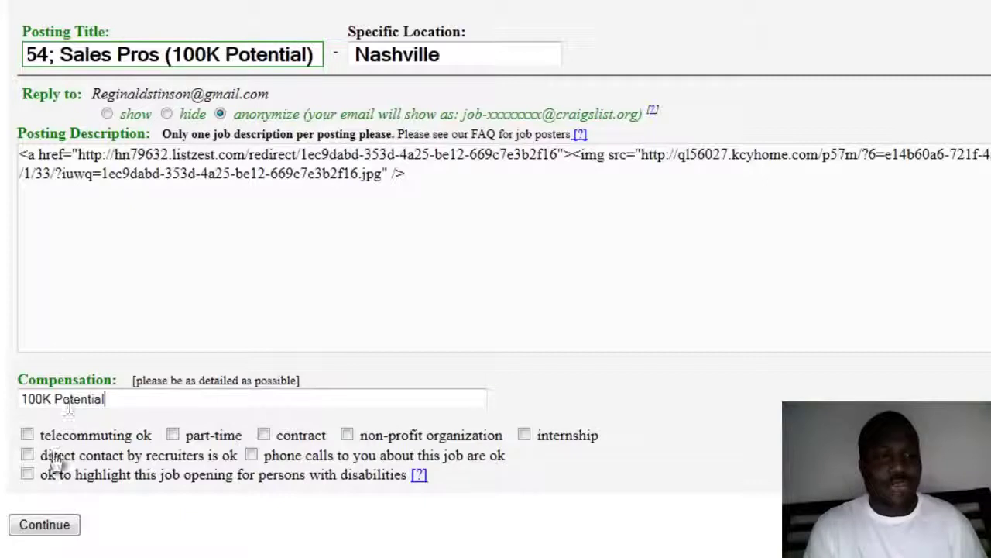
click(44, 534)
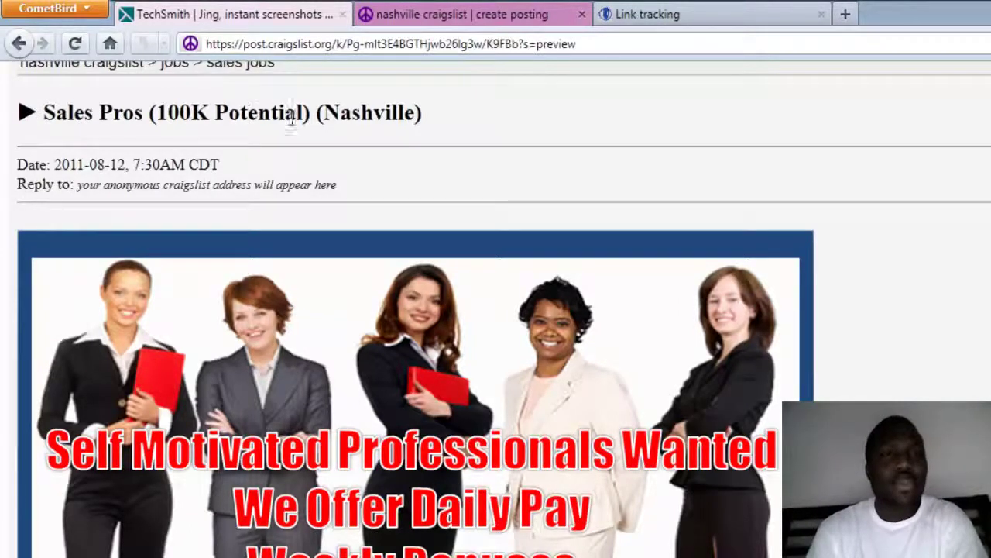
Step: Confirm the Sales Pros (100K Potential) preview and submit the captcha words to publish
drag(318, 116, 37, 114)
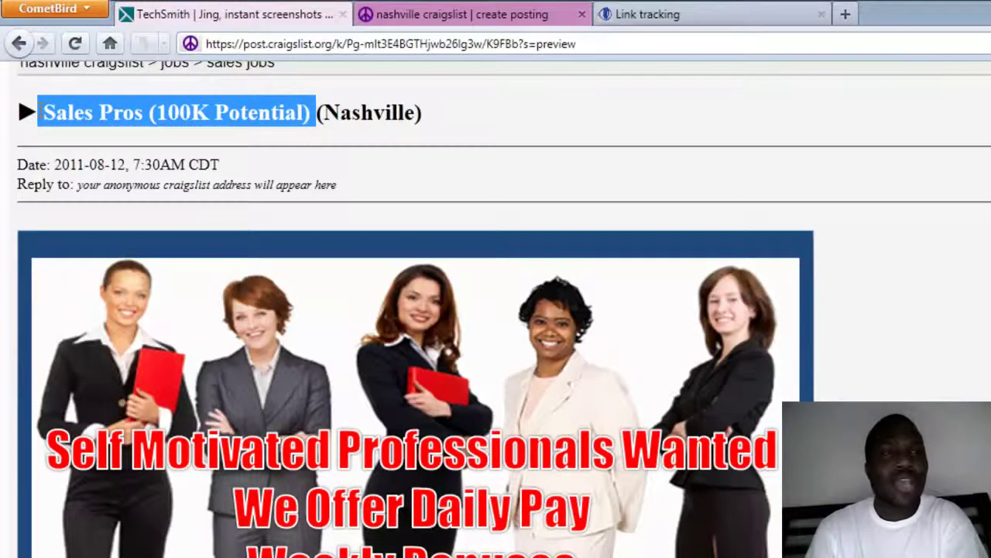
click(169, 143)
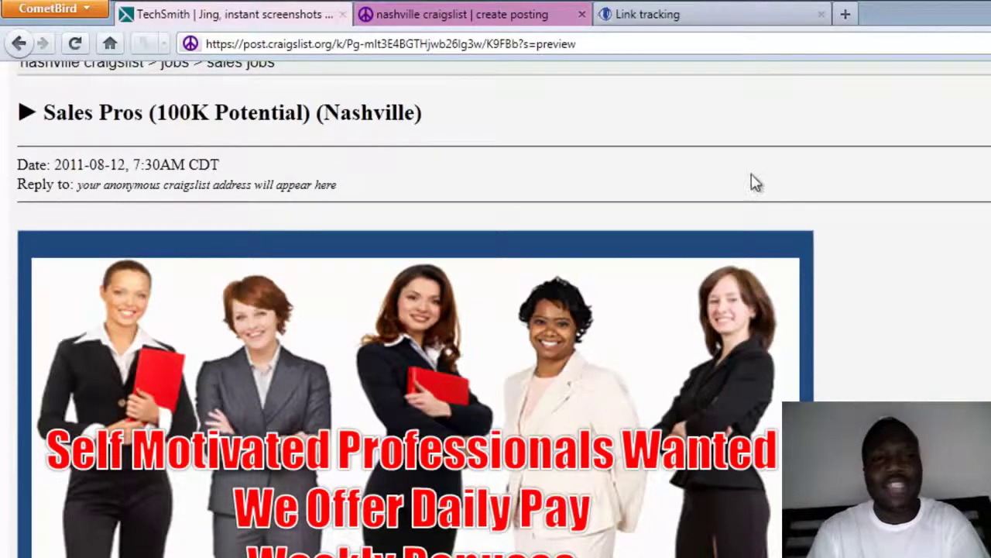
scroll(495, 310, down, 5)
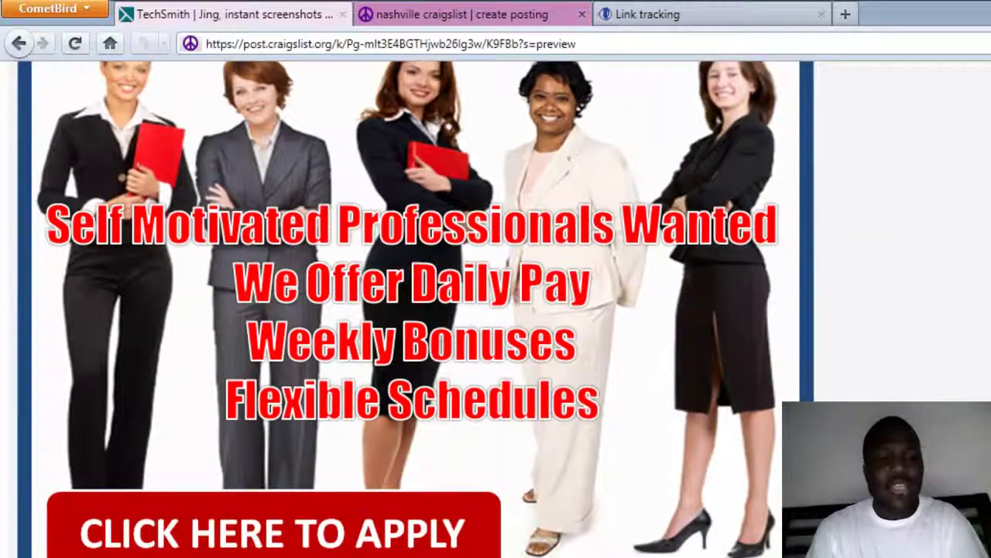
key(F5)
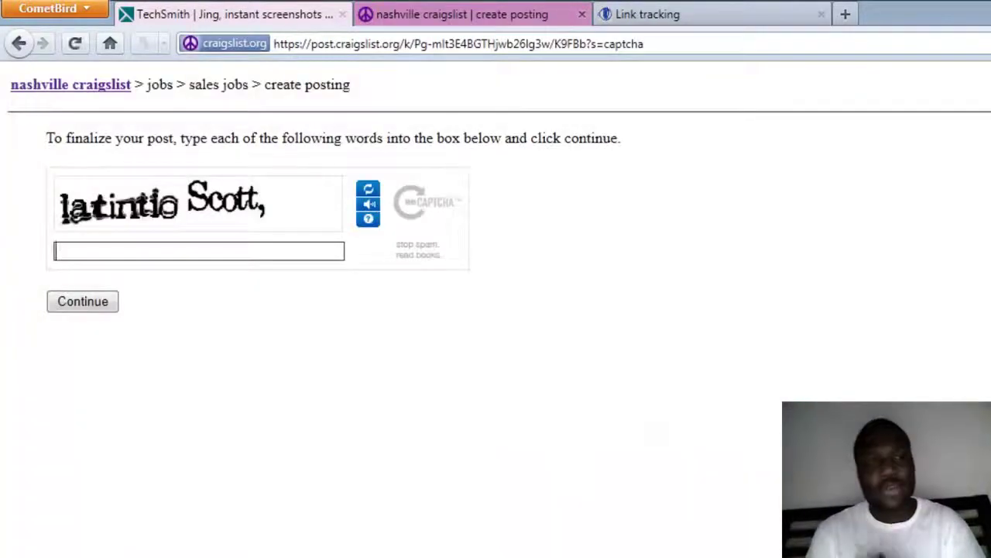
text(latintioscott)
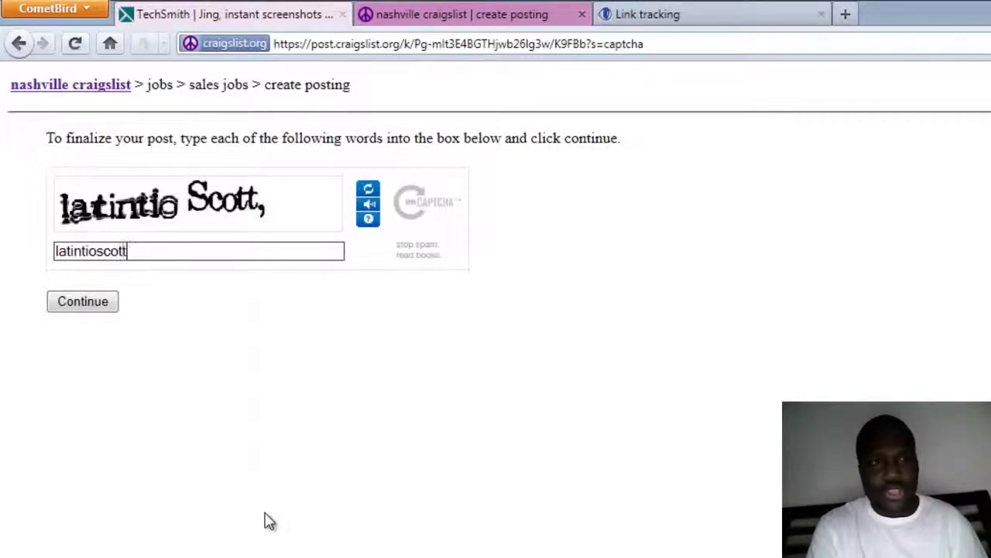
click(72, 309)
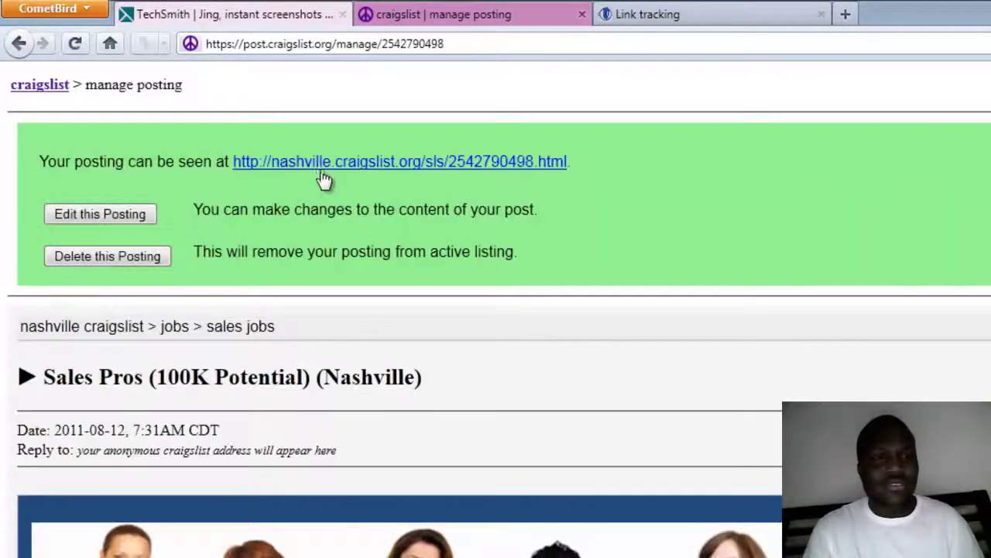
Step: Open the live Sales Pros posting, then the account's postings list via Nashville craigslist
click(328, 177)
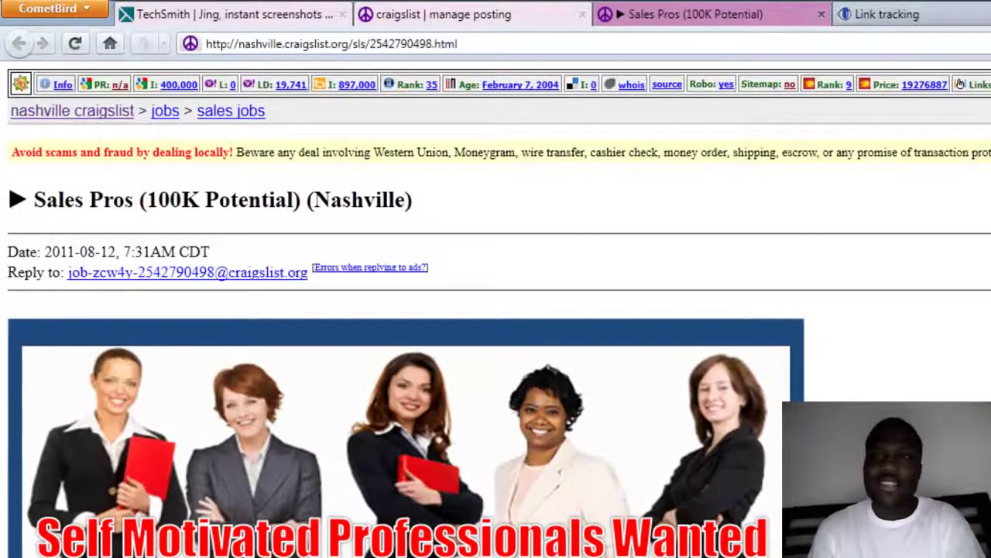
click(98, 122)
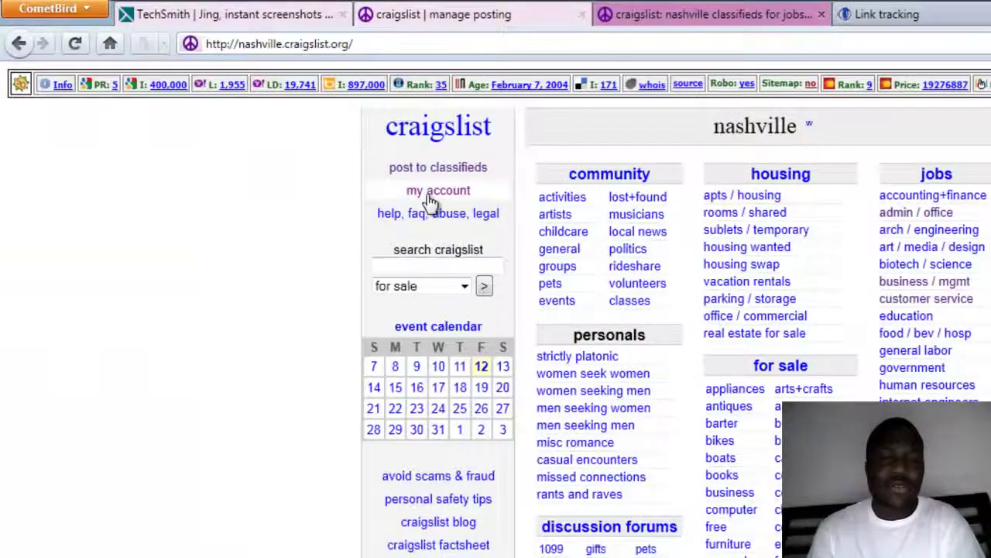
click(431, 194)
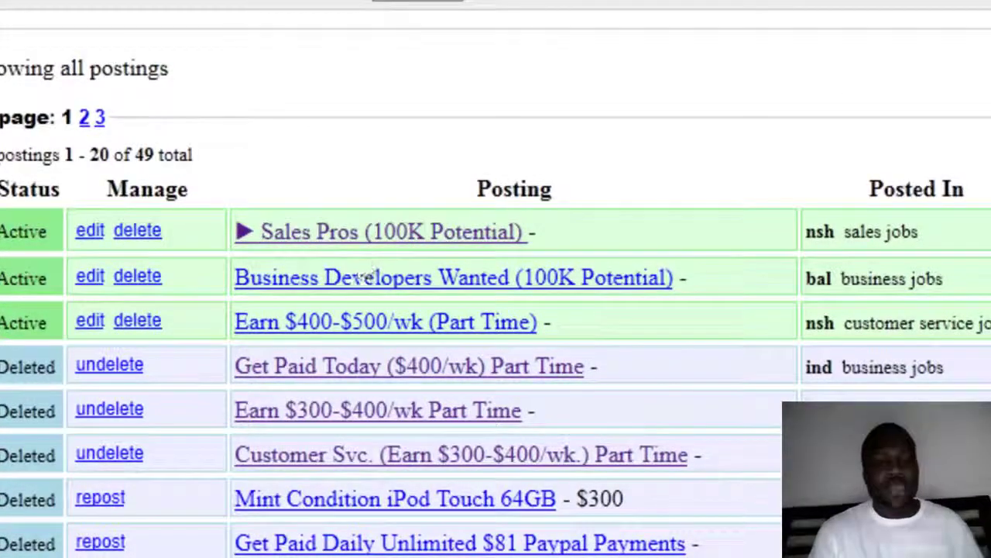
scroll(213, 526, down, 5)
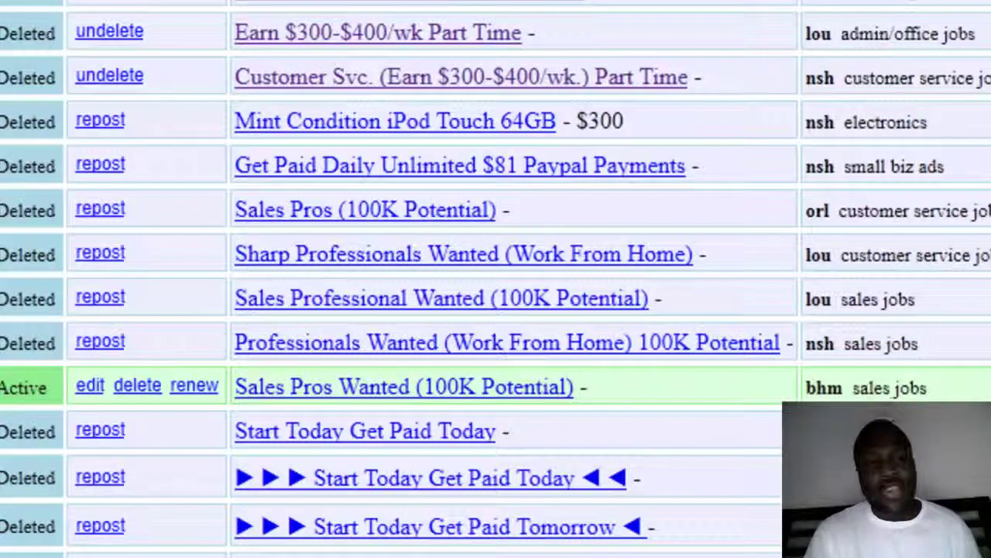
scroll(496, 279, up, 4)
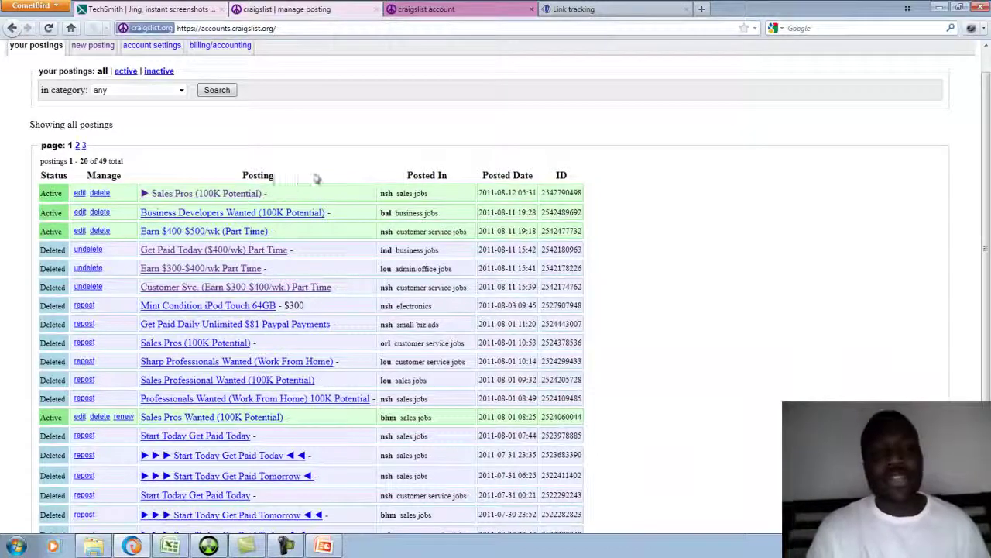
click(310, 517)
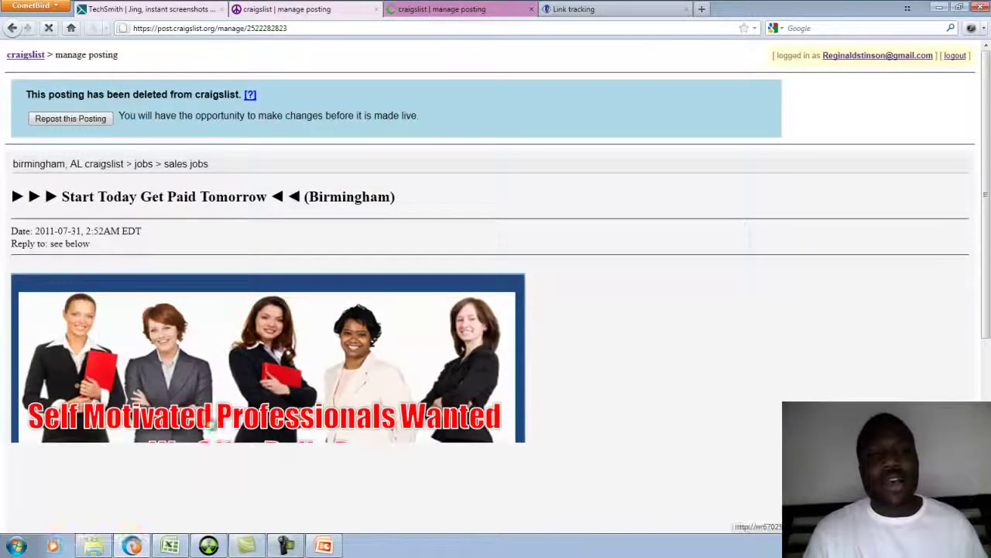
click(12, 29)
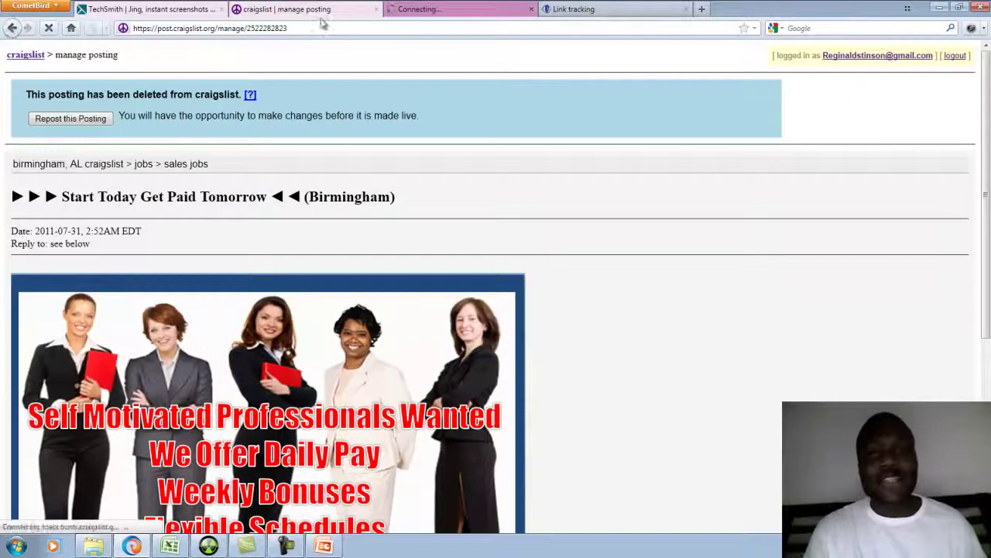